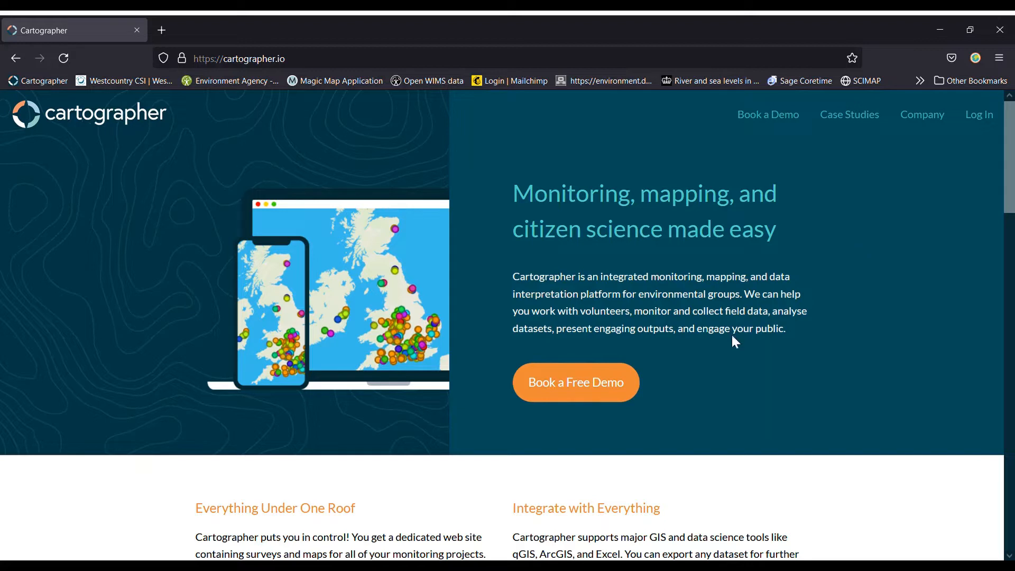
Step: Log in to Cartographer with the account's e-mail address and password
left_click(979, 116)
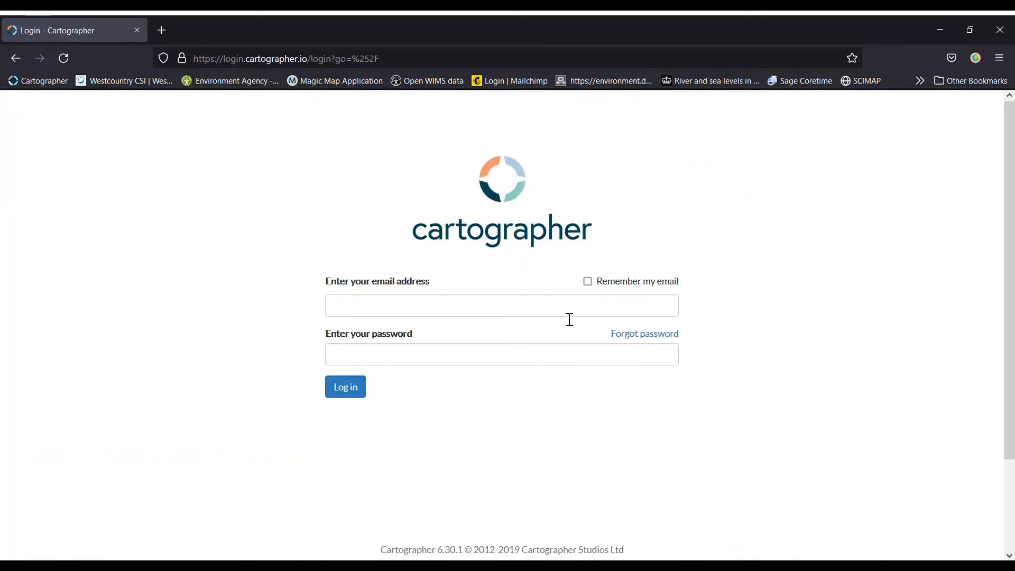
left_click(570, 314)
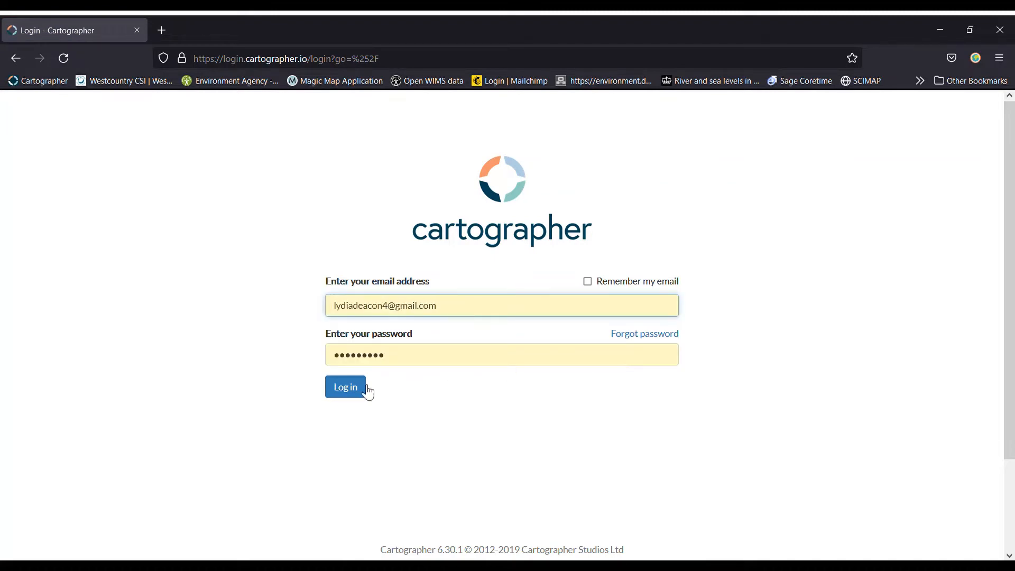
left_click(349, 389)
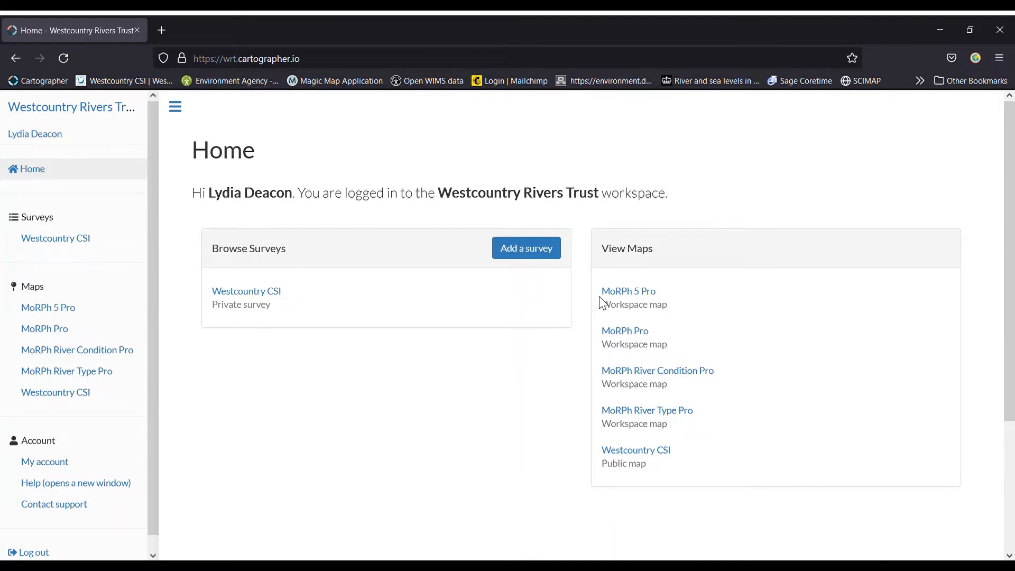
Step: Open the public Westcountry CSI map and view its markers coloured by total dissolved solids and by phosphates
left_click(635, 454)
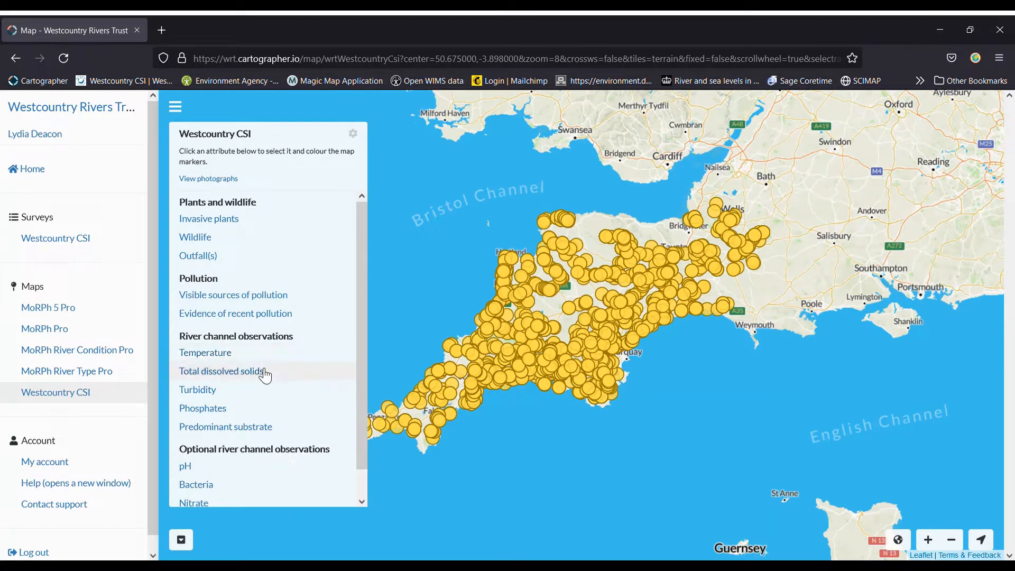
left_click(264, 372)
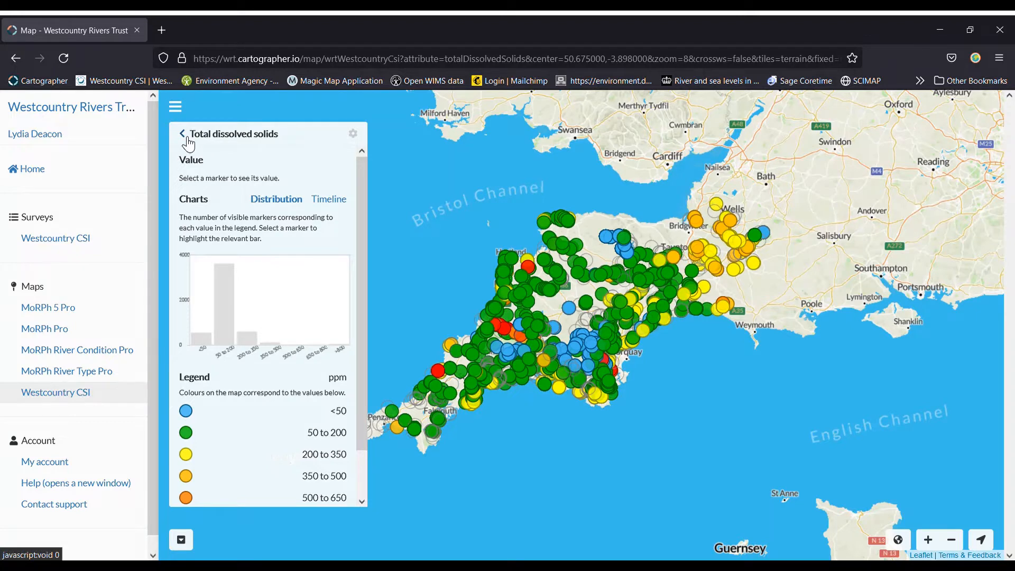
left_click(182, 134)
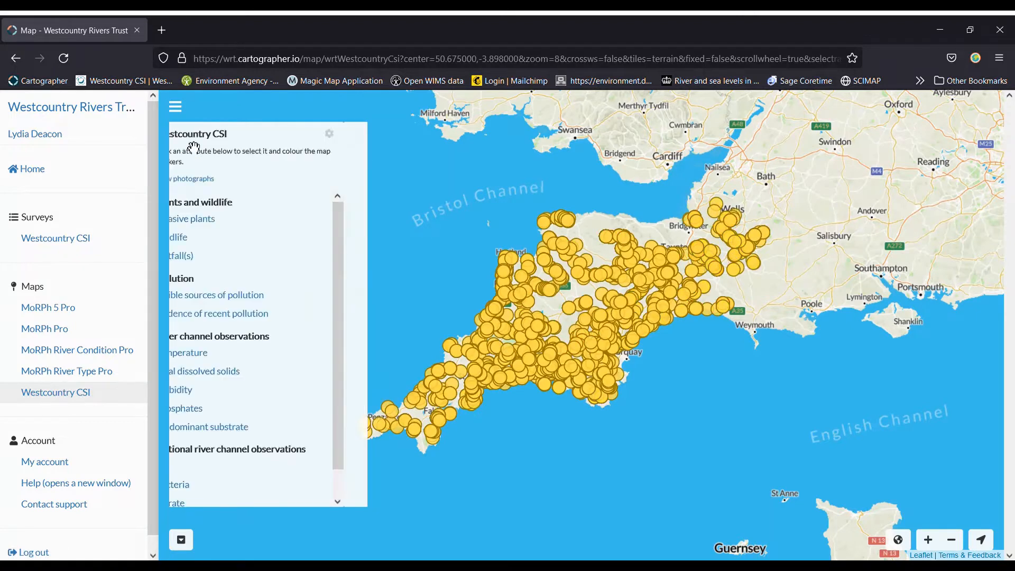
left_click(204, 409)
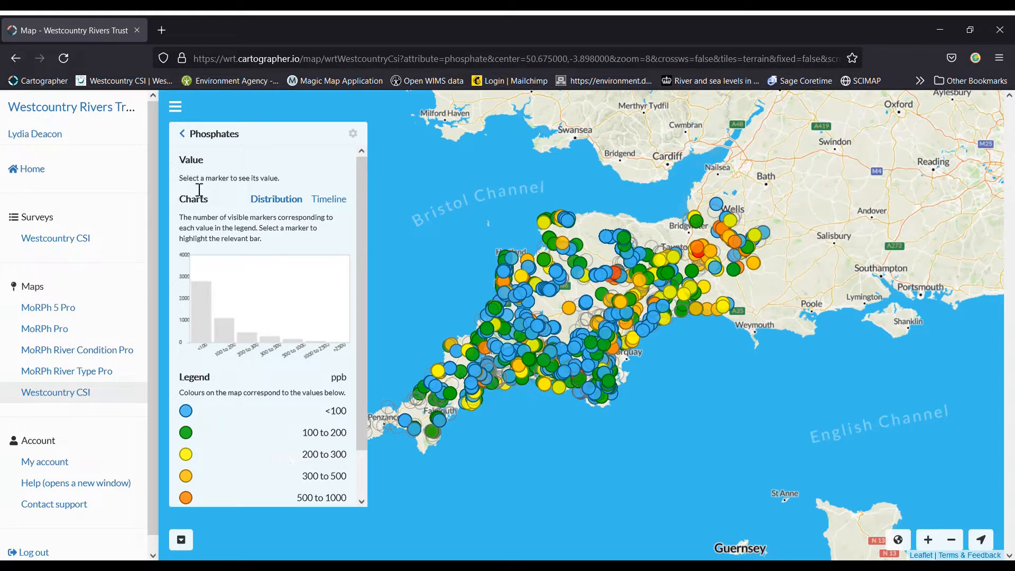
left_click(236, 153)
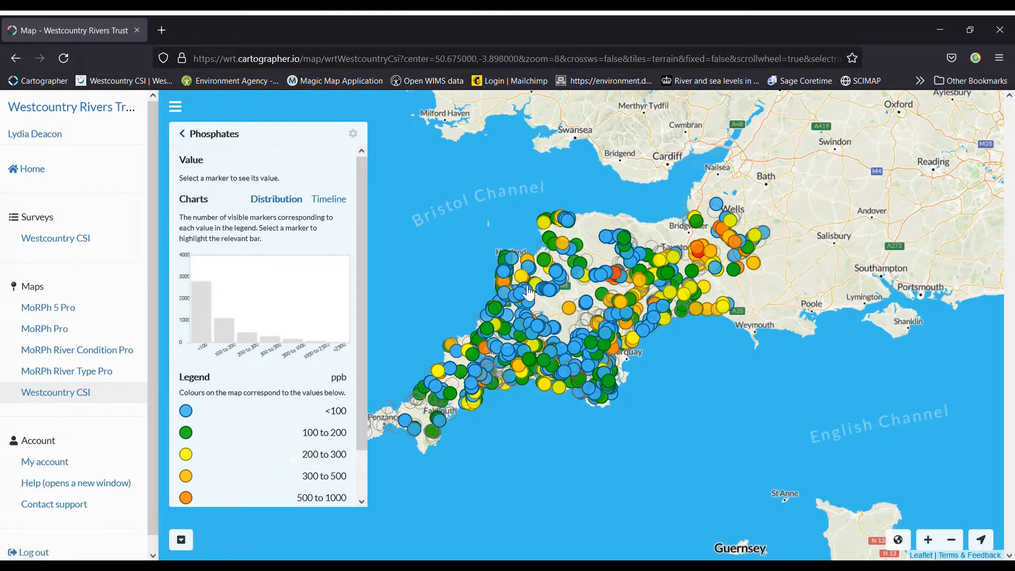
Step: Inspect the recorded data and nearby photographs of one survey marker in the middle of Devon, then deselect it
left_click(578, 314)
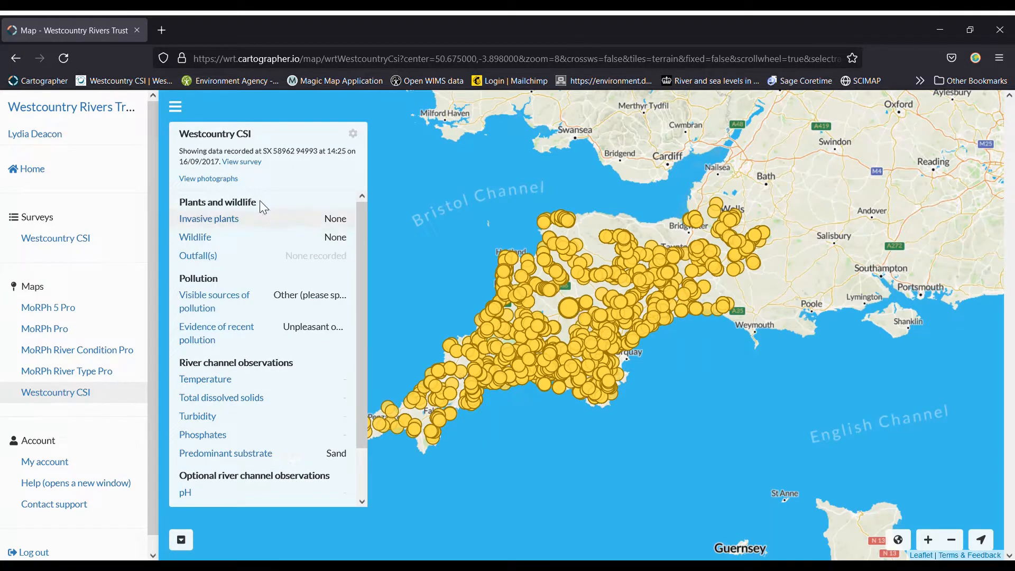
left_click(218, 180)
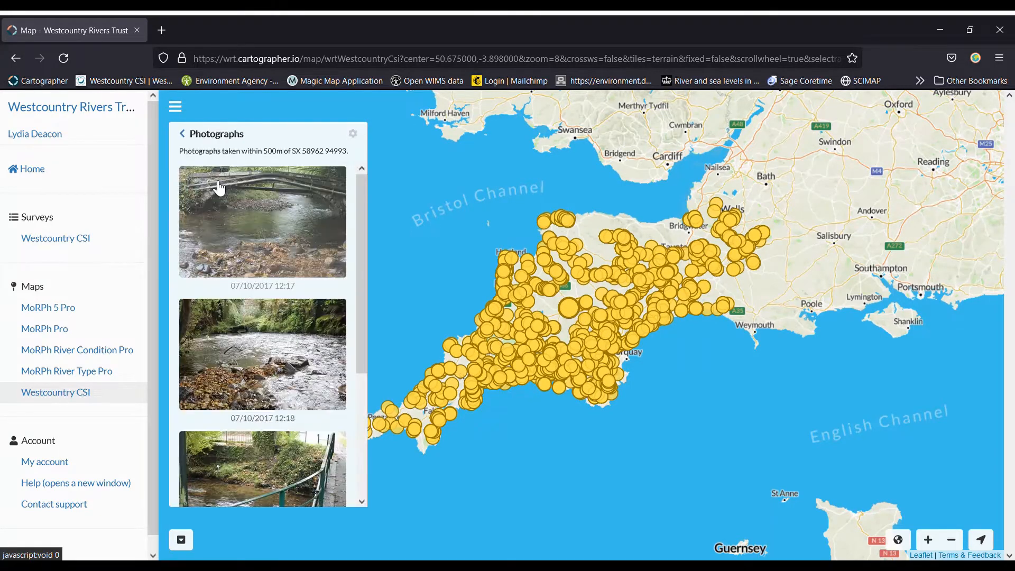
left_click(183, 133)
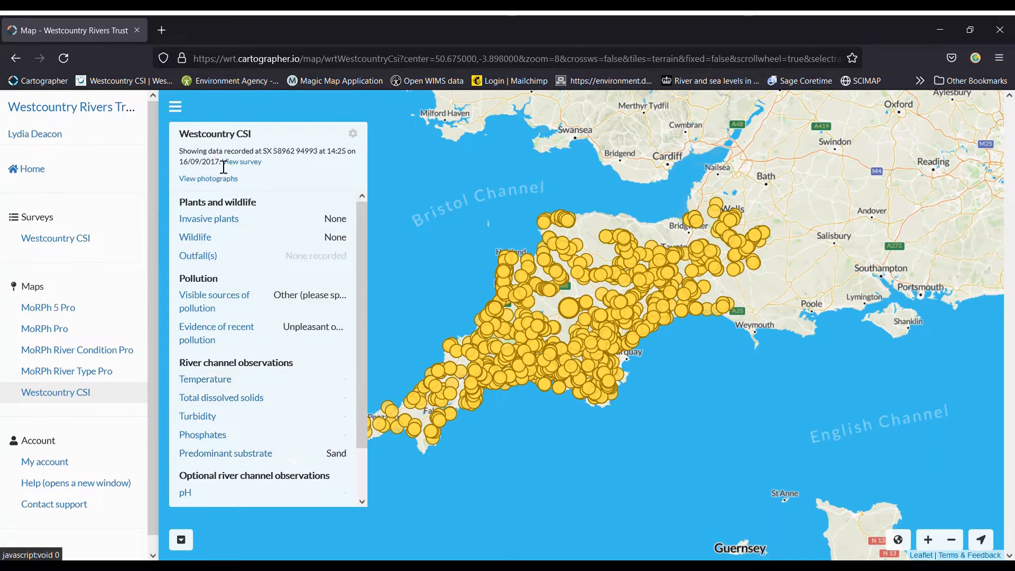
left_click(358, 142)
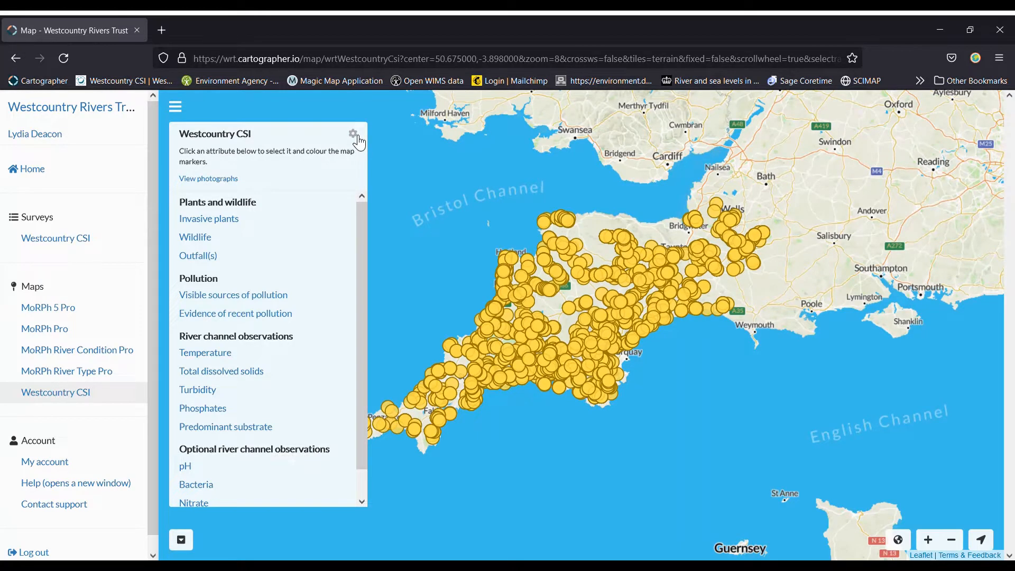
Step: Show the map options for survey dates, timeline radius and downloads, and switch the map to satellite imagery
left_click(353, 135)
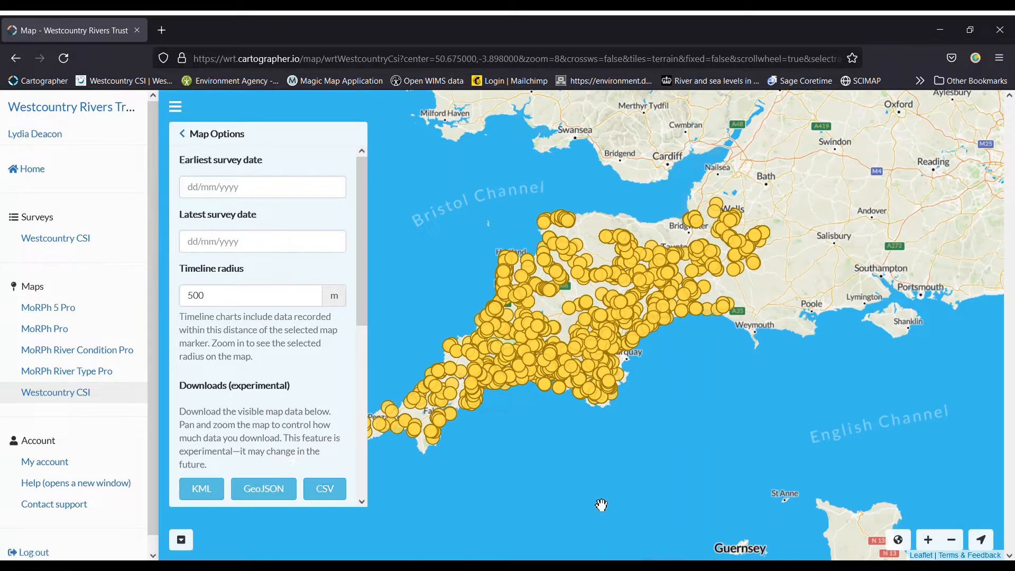
left_click(898, 540)
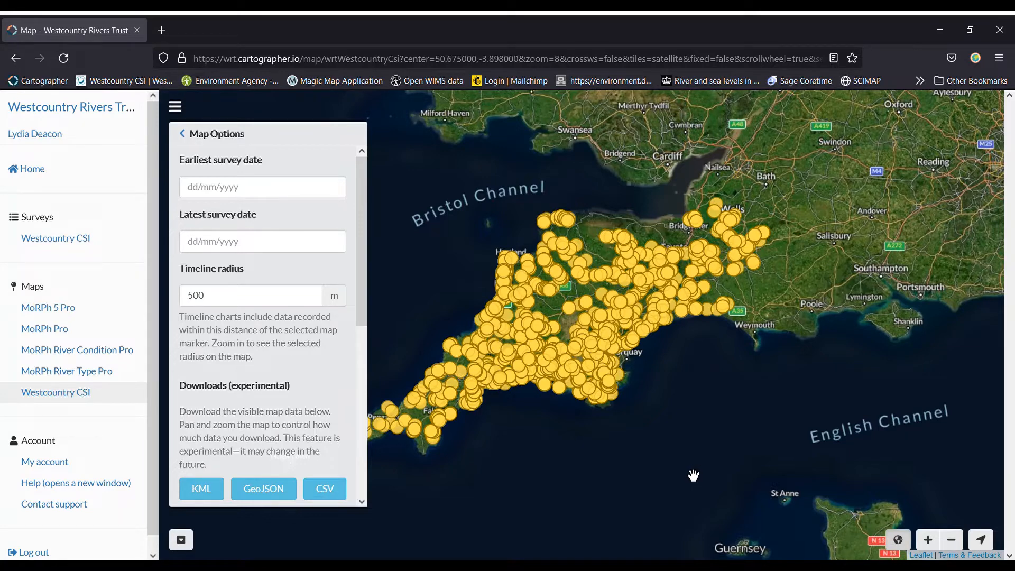
scroll(576, 370, "up", 1)
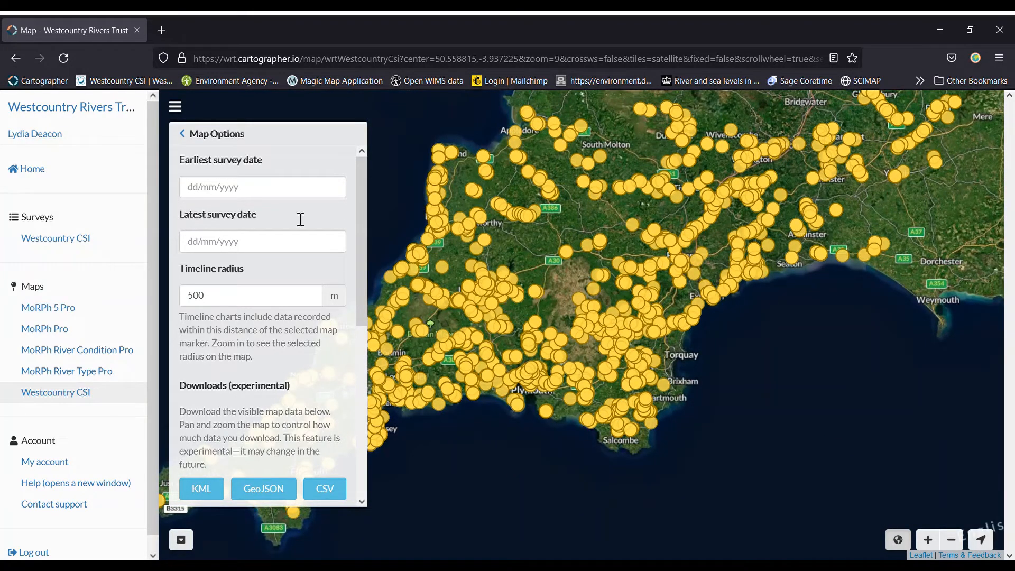
Step: Return to the workspace home, open the Westcountry CSI survey list and review its sorting and filtering options
left_click(42, 168)
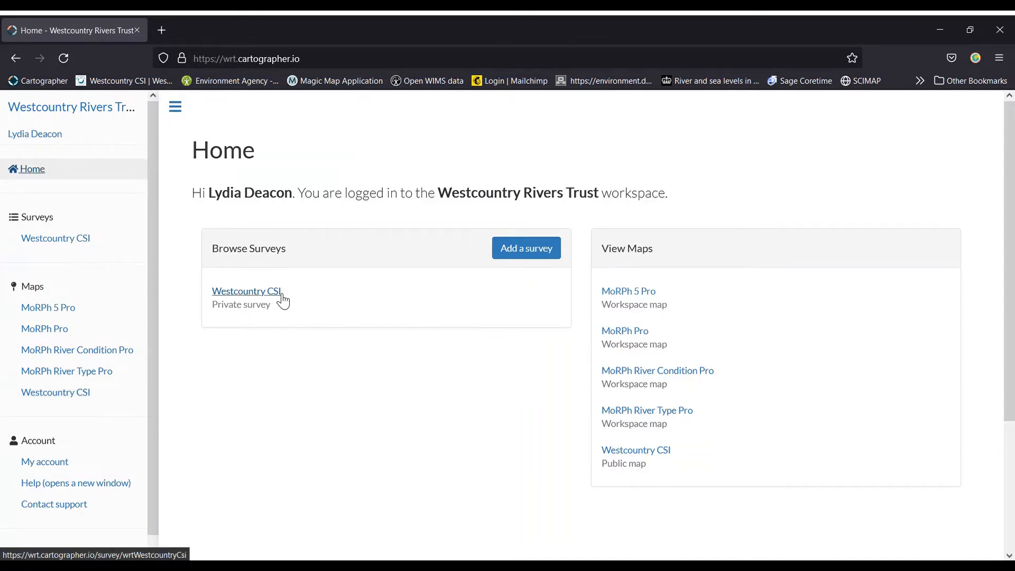
left_click(278, 292)
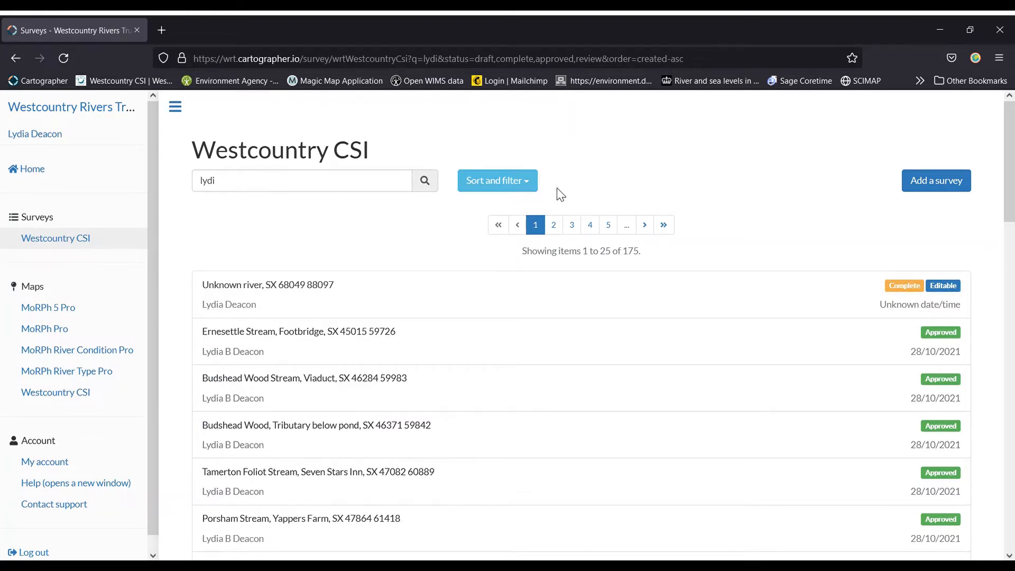
left_click(513, 188)
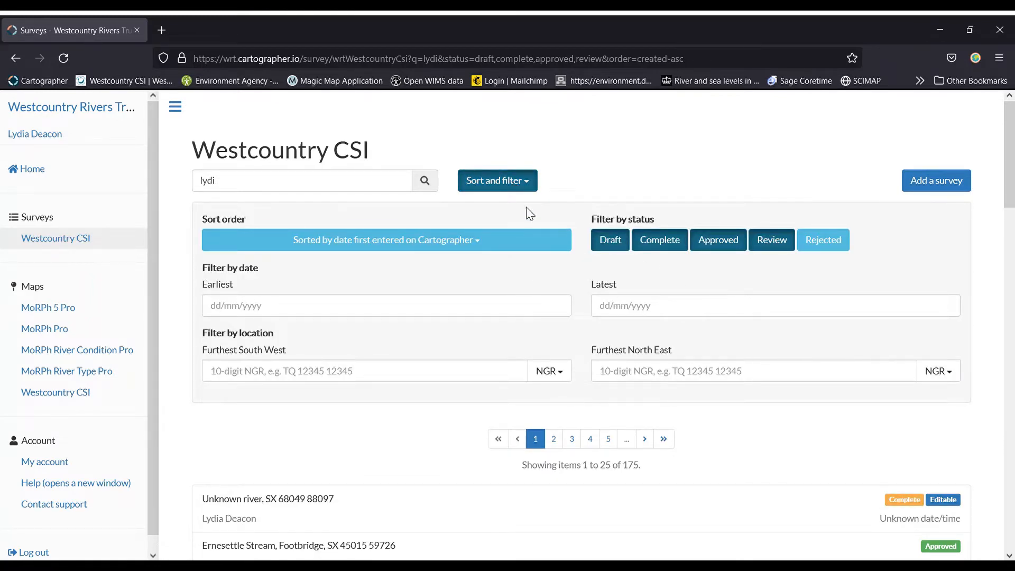
left_click(531, 186)
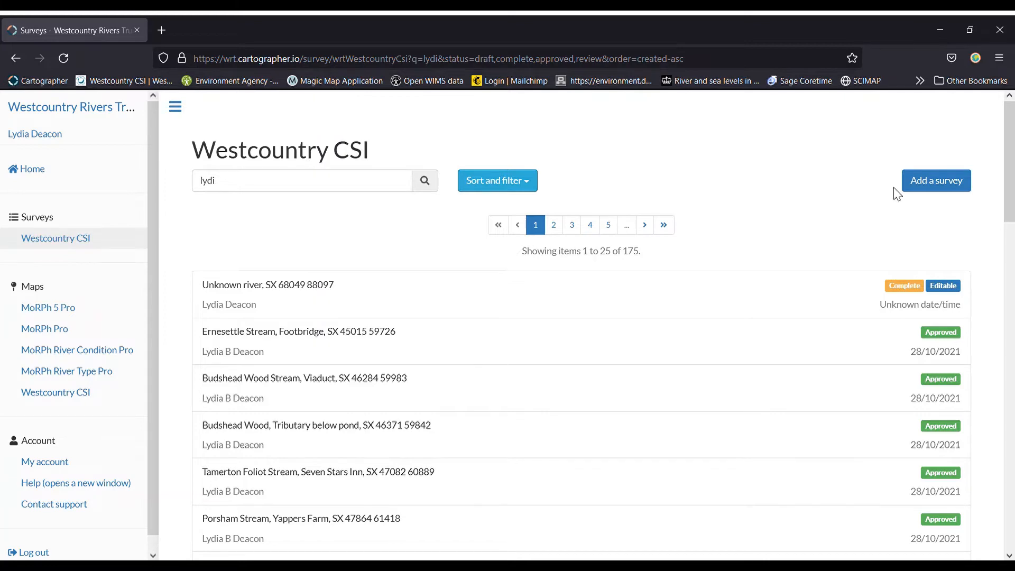
left_click(930, 195)
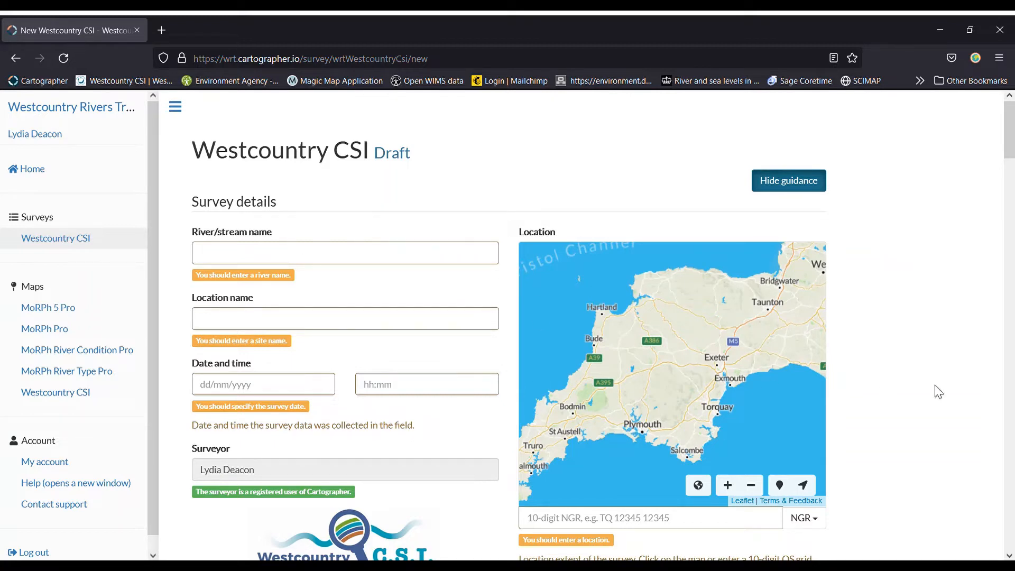
scroll(968, 349, "down", 1)
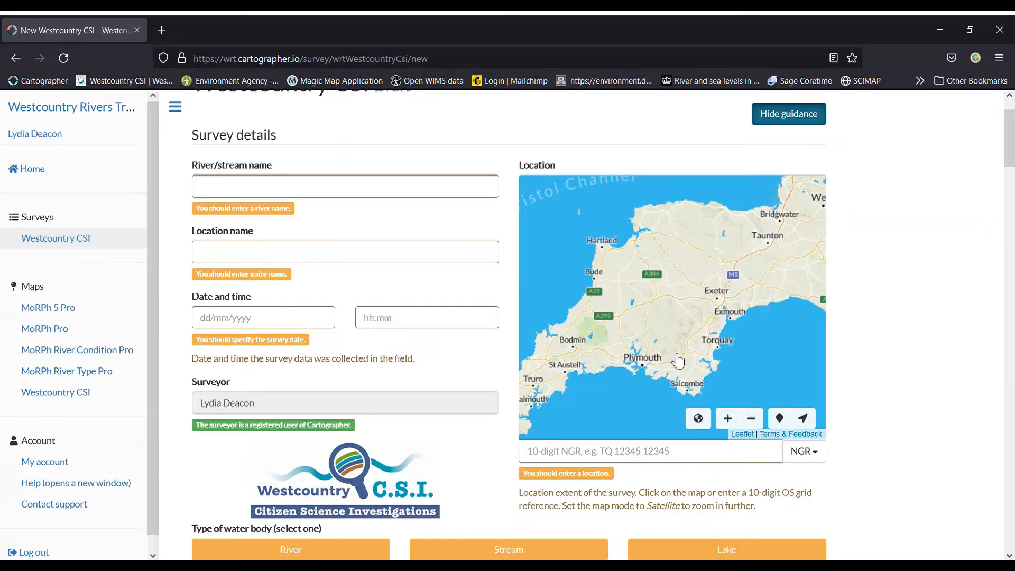
left_click(730, 419)
left_click(730, 419)
left_click(730, 418)
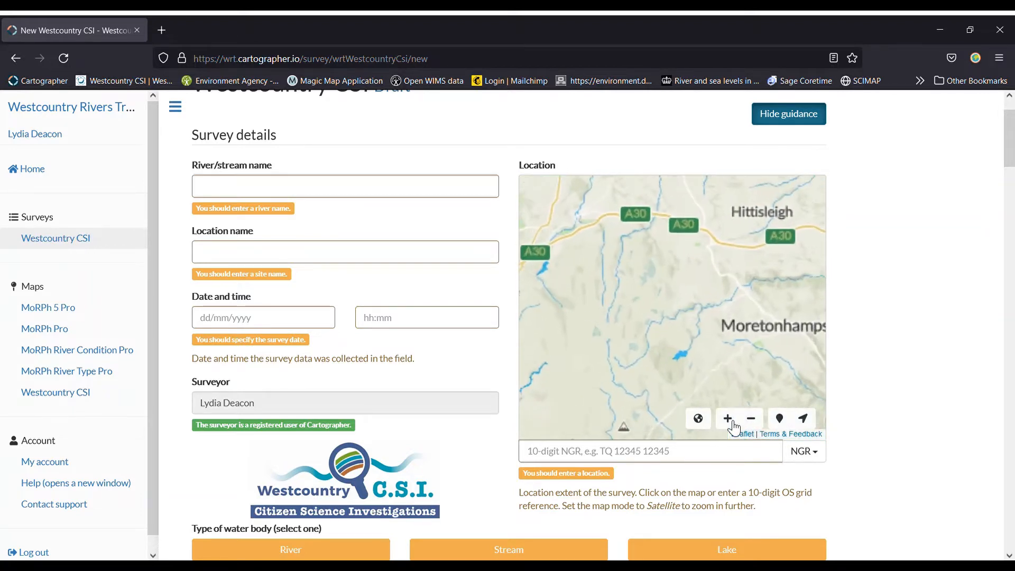
left_click(730, 419)
left_click(730, 418)
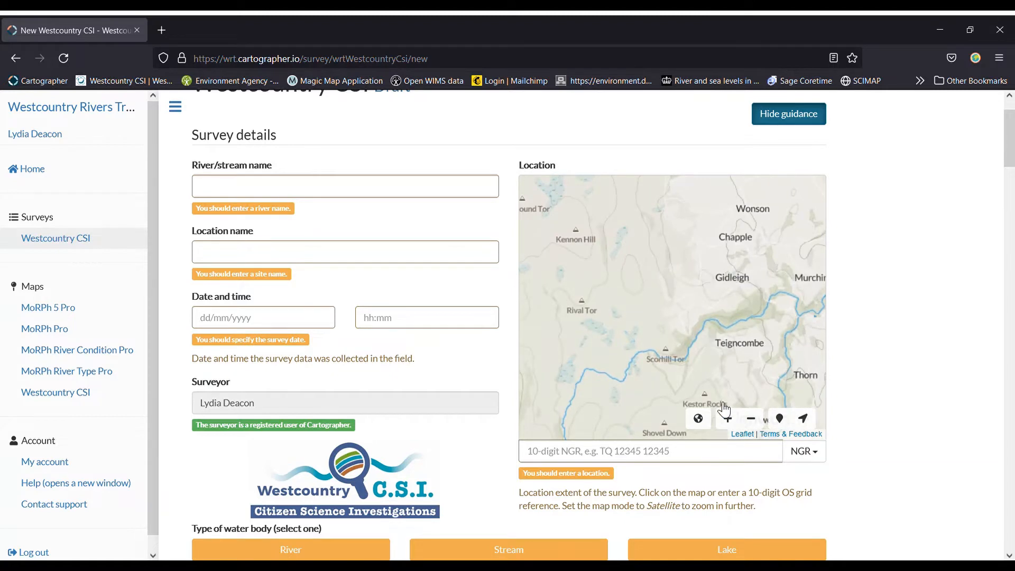
left_click(707, 321)
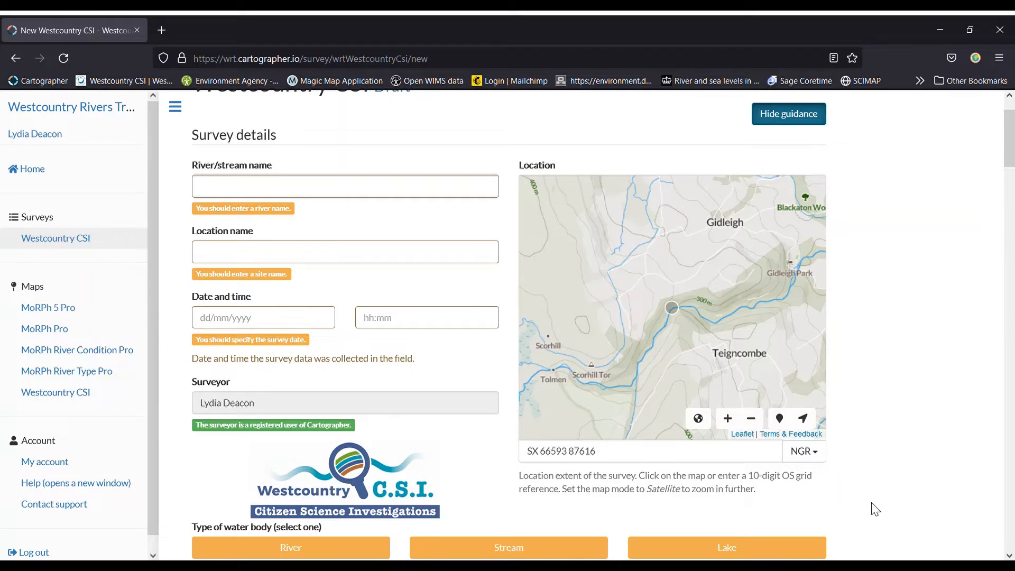
Step: Set the type of water body to River and upload the photograph IMG_20210726_141655.jpg to the survey
scroll(876, 509, "down", 3)
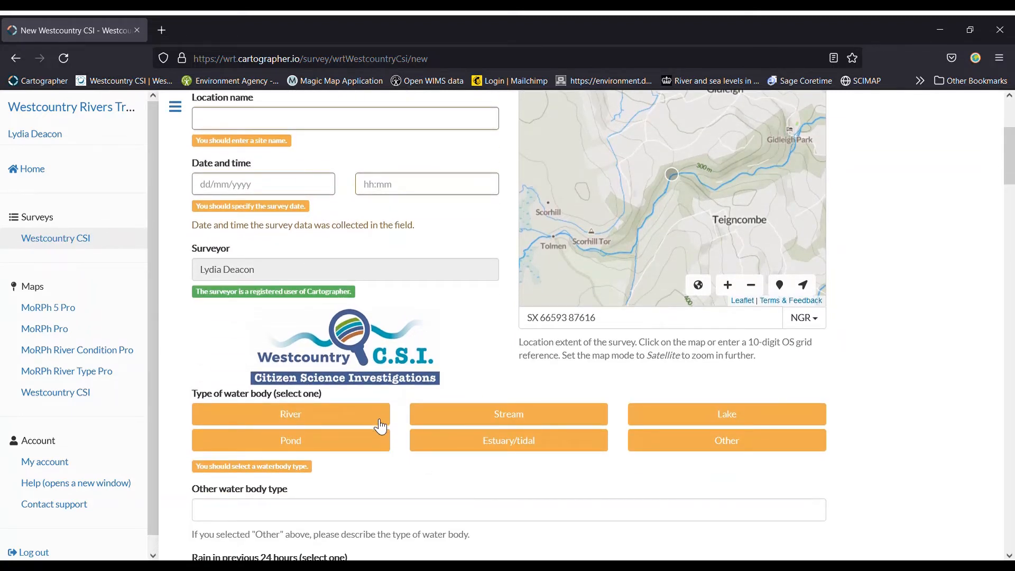
left_click(381, 424)
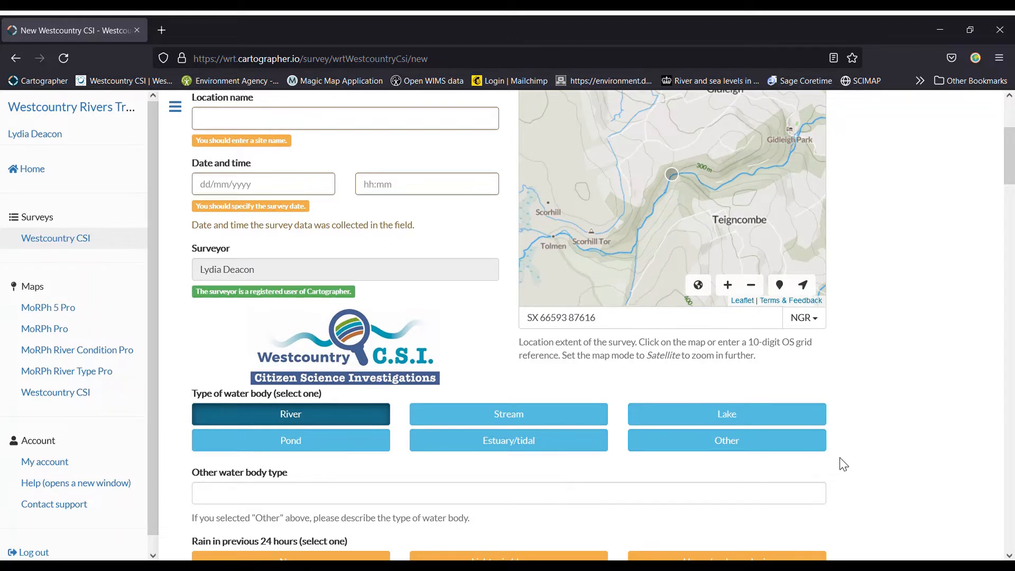
scroll(844, 464, "down", 2)
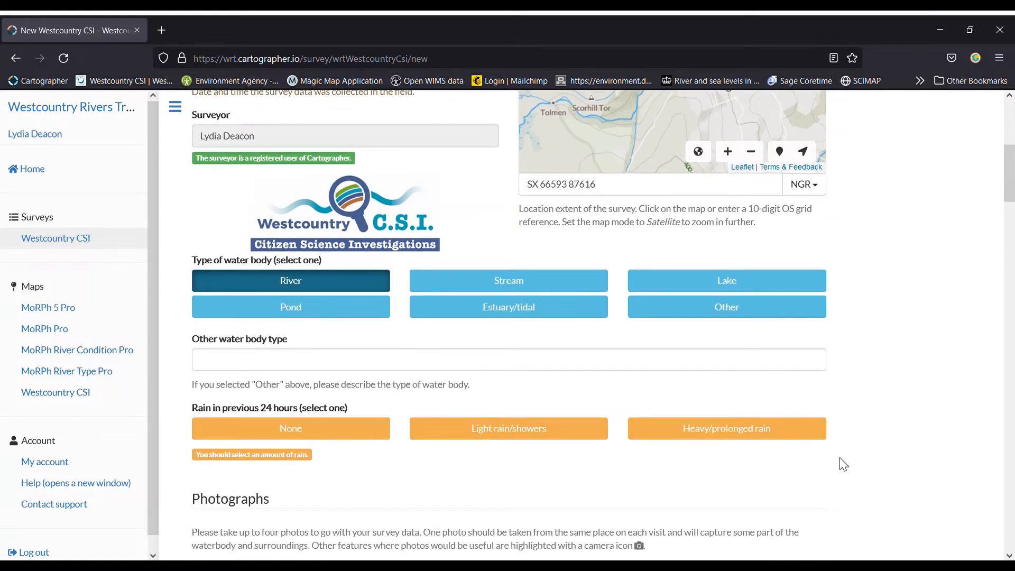
scroll(844, 465, "down", 3)
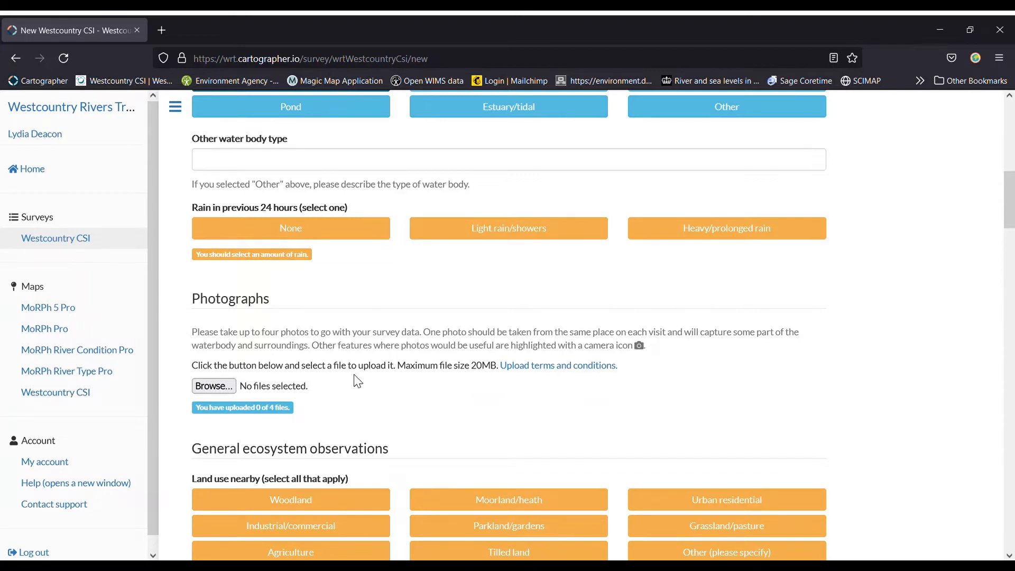
left_click(209, 387)
left_click(405, 320)
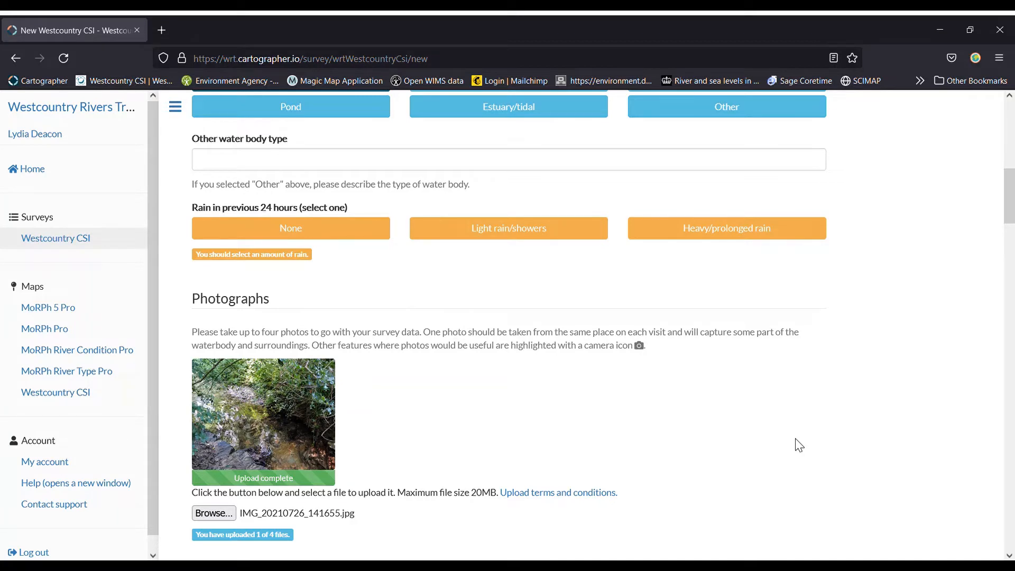
Step: Record Woodland as the nearby land use and Trees/shrubs as the dominant vegetation cover on the river bank
scroll(799, 445, "down", 3)
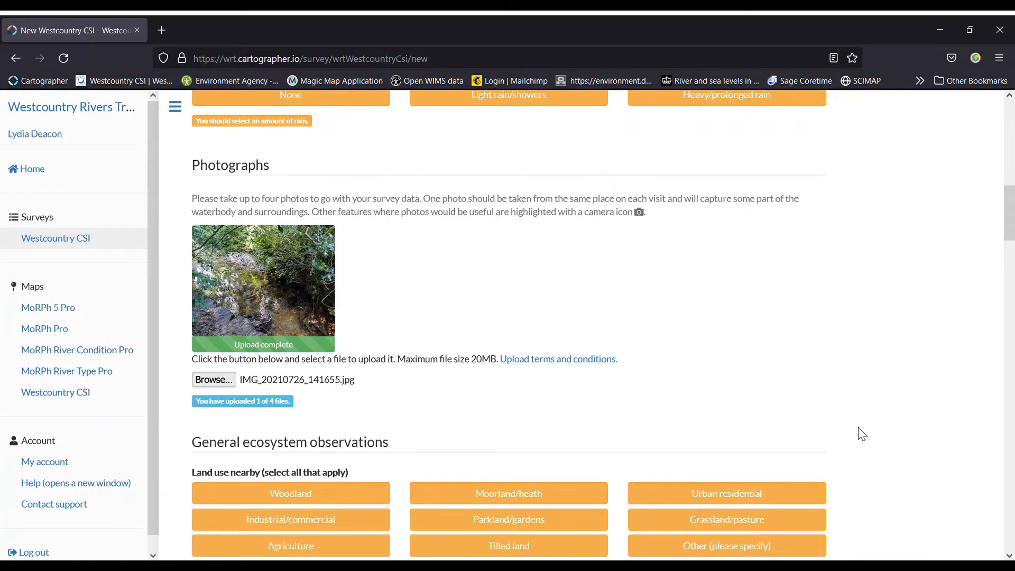
scroll(859, 431, "down", 1)
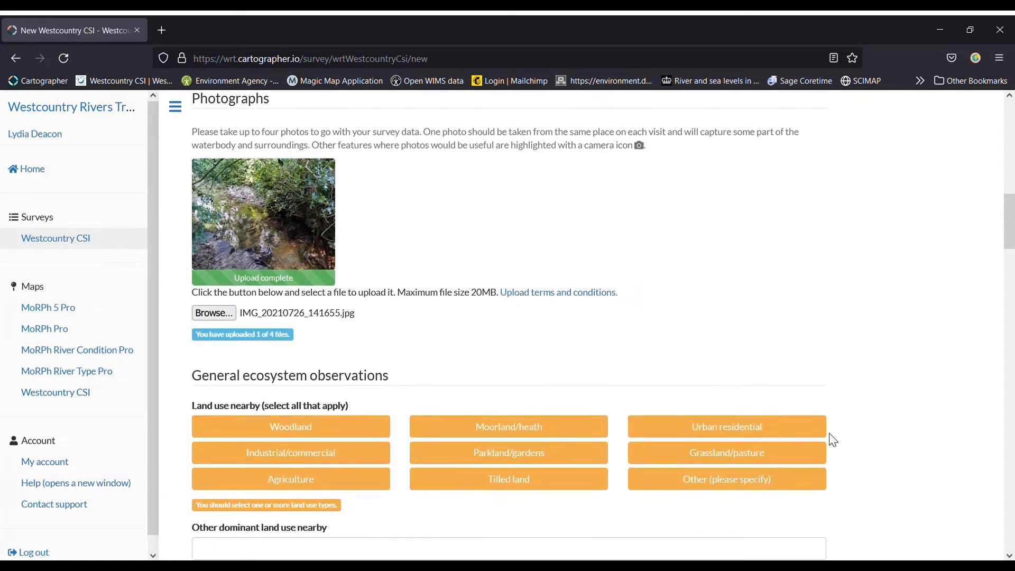
left_click(324, 432)
scroll(818, 447, "down", 3)
scroll(818, 447, "down", 1)
left_click(692, 339)
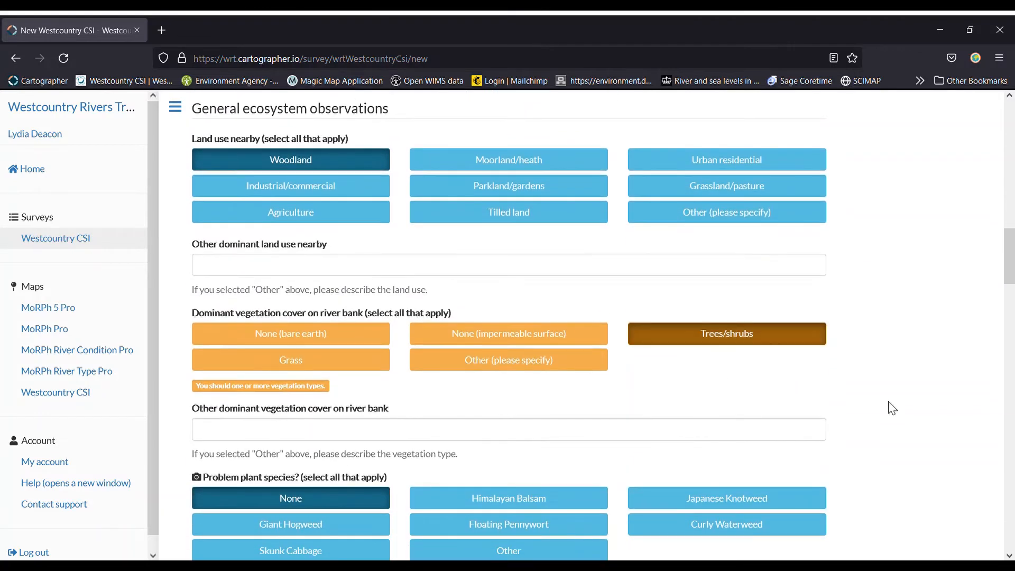
Step: Mark Curly Waterweed and Other as the problem plant species
scroll(936, 412, "down", 2)
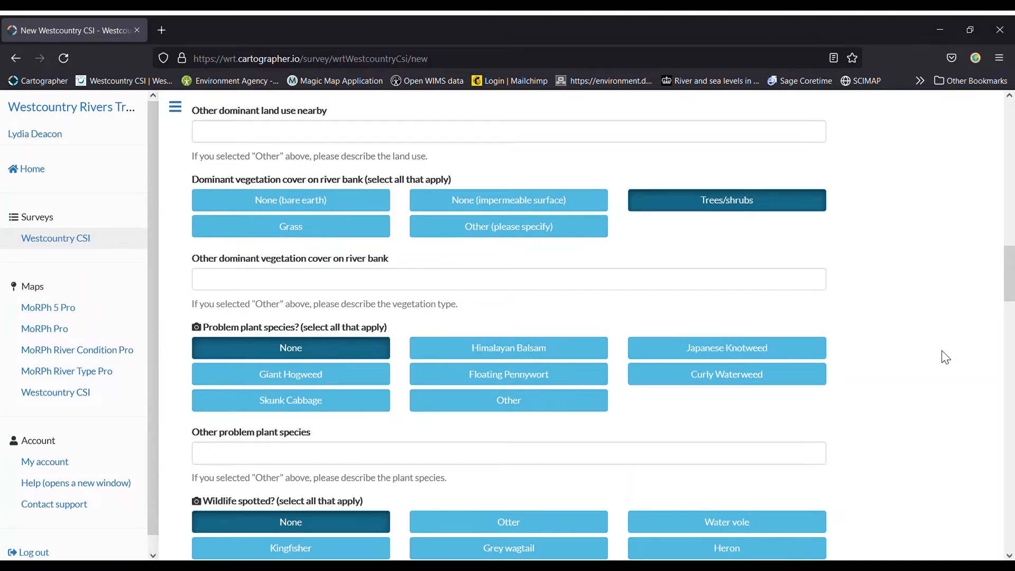
left_click(792, 385)
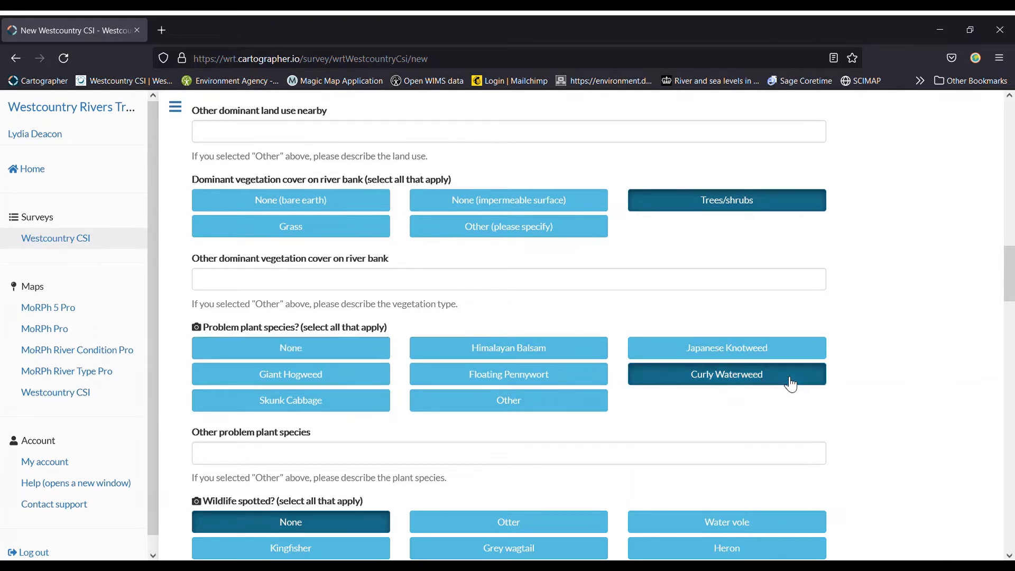
left_click(565, 408)
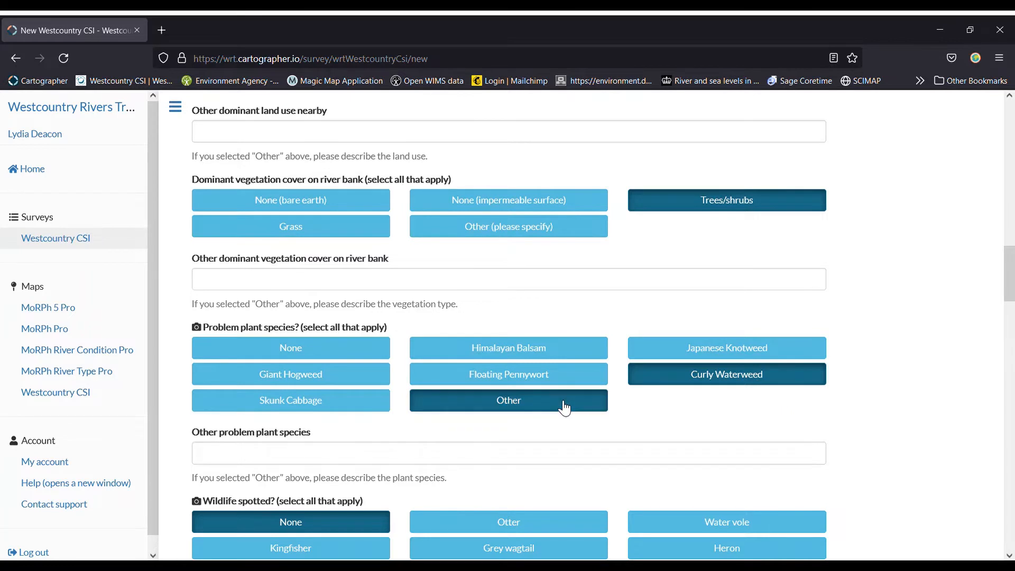
Step: Review the rest of the survey form, from other problem plant species through pollution, river channel and water quality to the notes
scroll(915, 407, "down", 1)
left_click(719, 392)
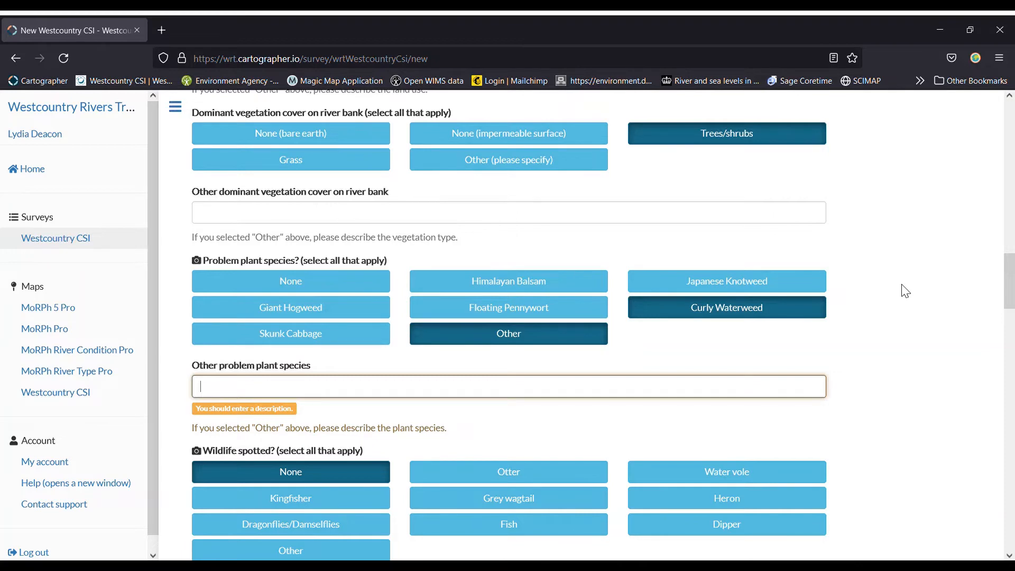
scroll(975, 362, "down", 1)
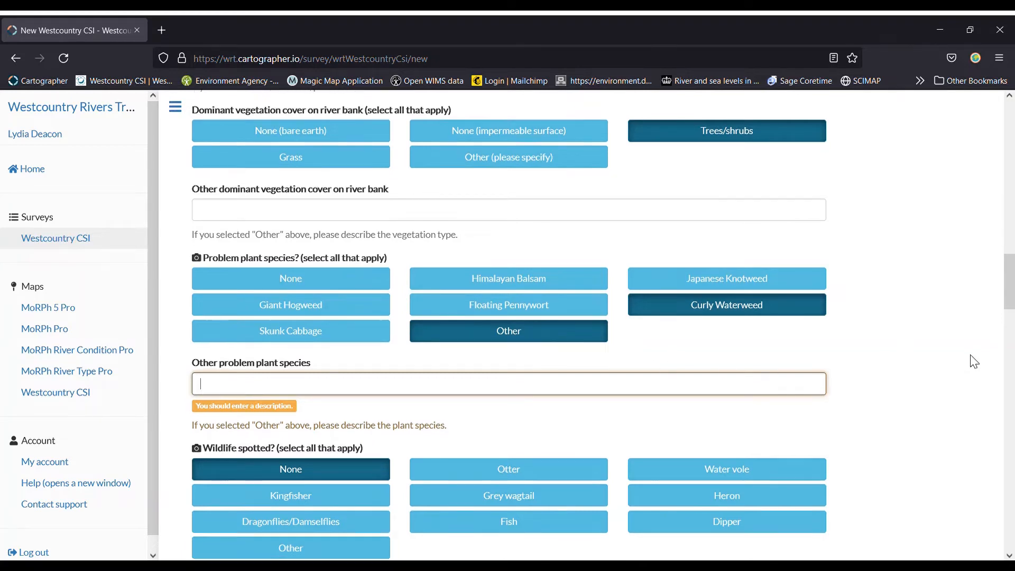
scroll(975, 363, "down", 5)
scroll(974, 363, "down", 8)
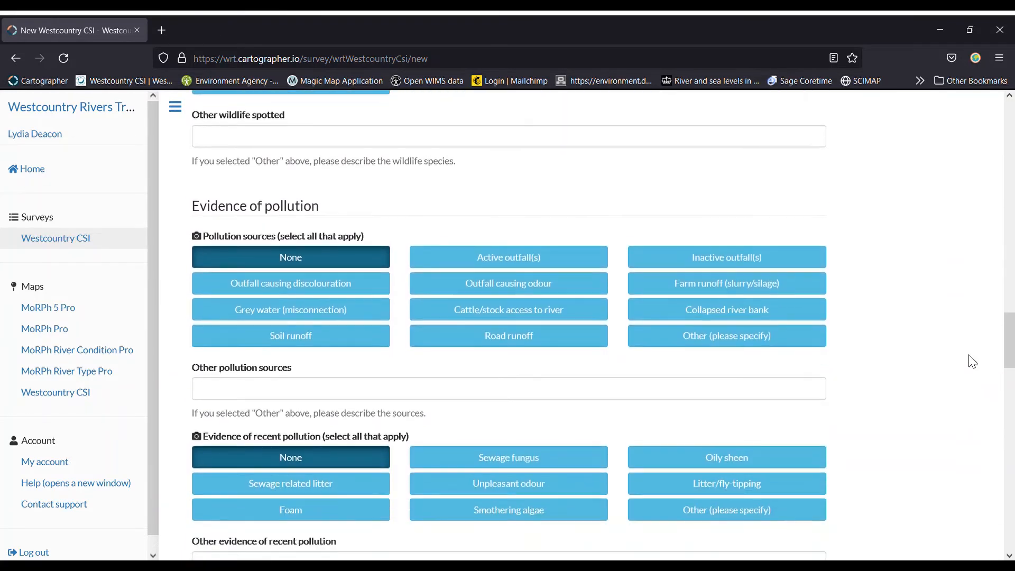
scroll(973, 362, "down", 2)
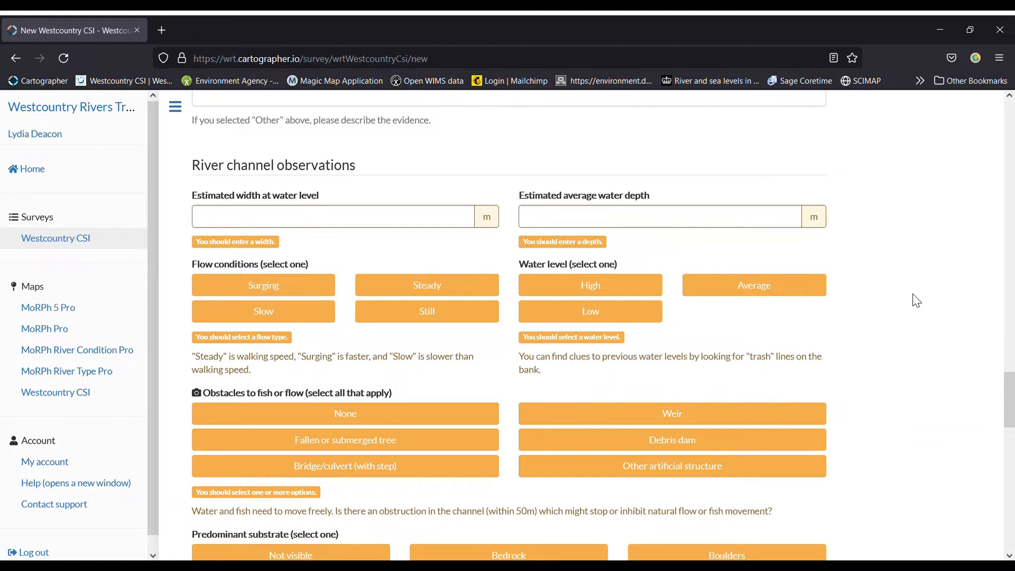
scroll(917, 300, "down", 3)
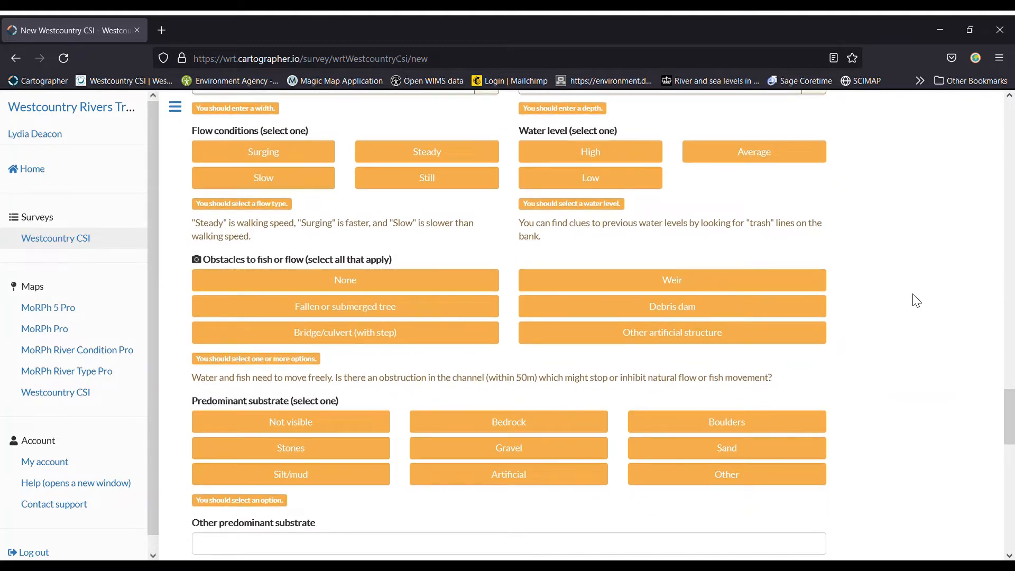
scroll(912, 300, "down", 9)
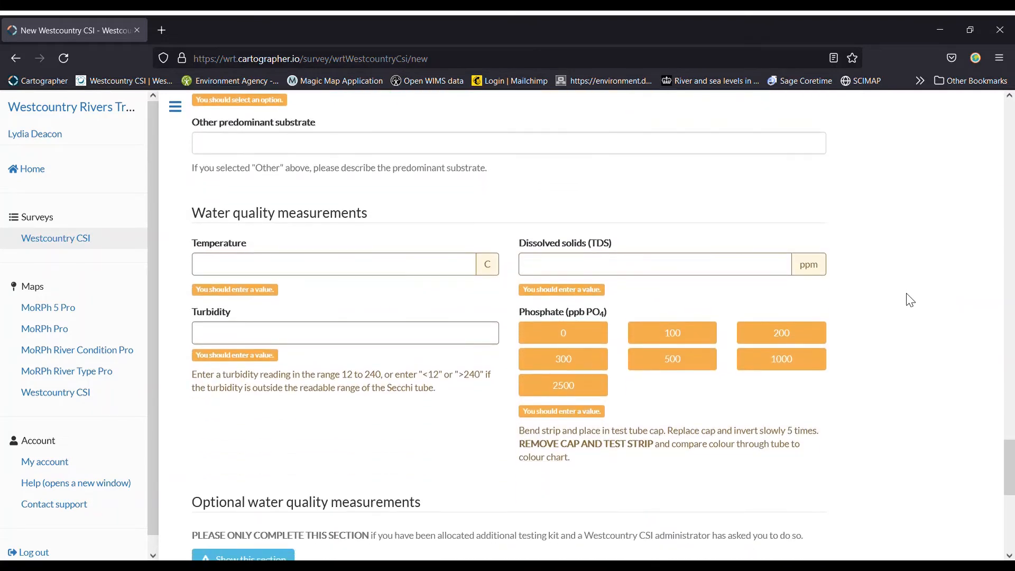
scroll(910, 300, "down", 2)
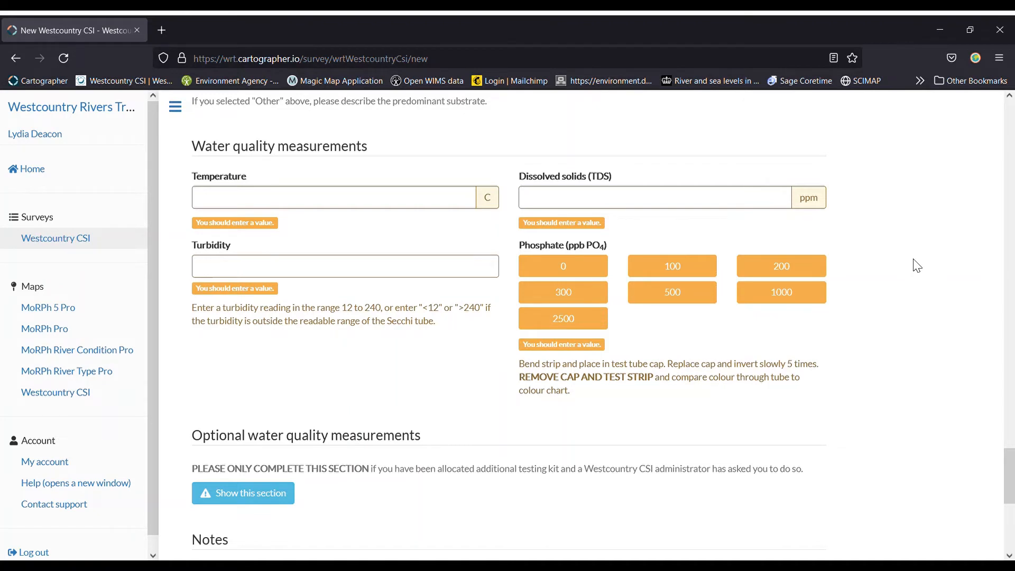
scroll(917, 266, "down", 3)
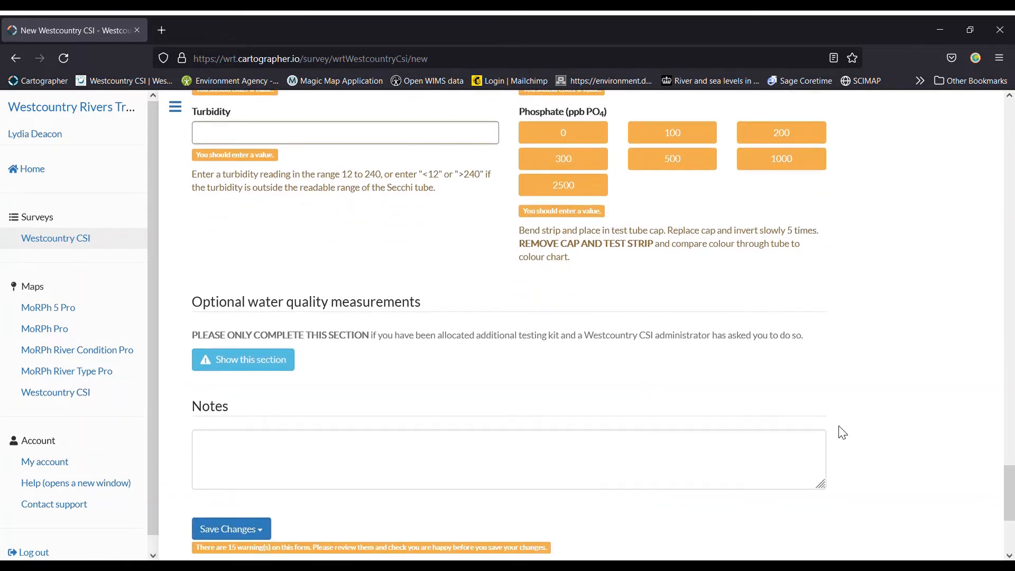
scroll(850, 413, "up", 1)
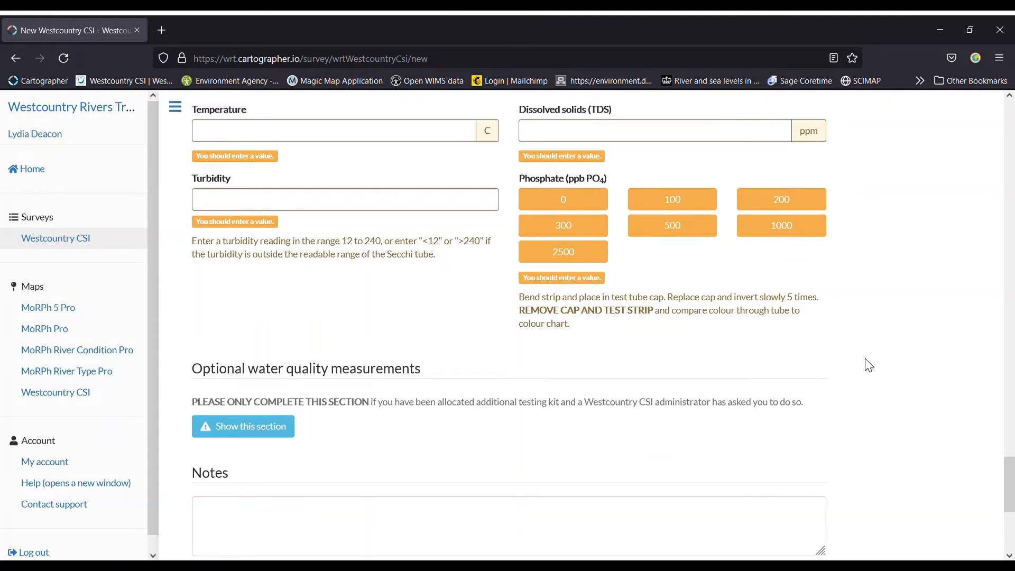
scroll(866, 357, "down", 1)
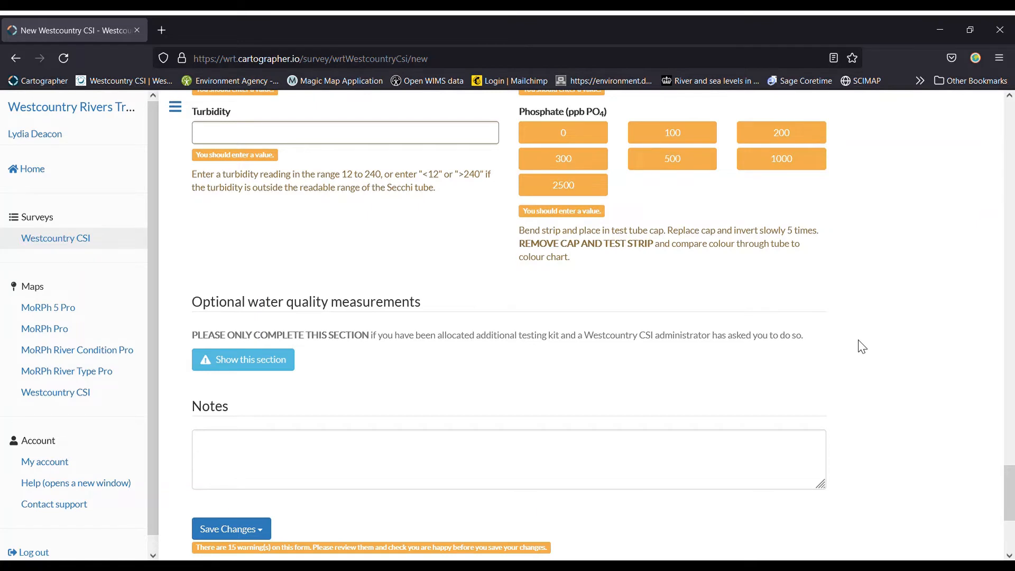
scroll(862, 346, "down", 1)
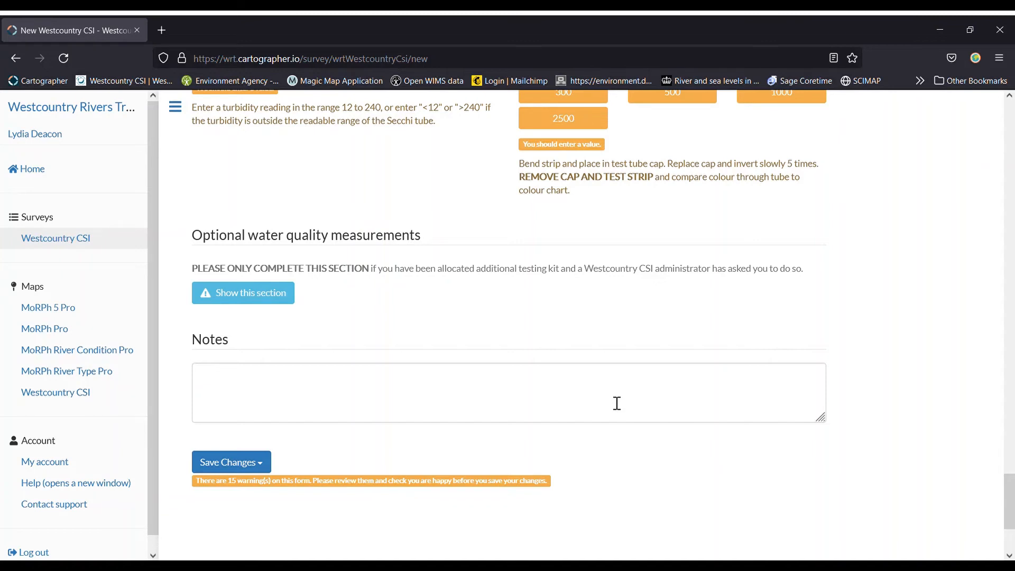
scroll(613, 405, "down", 2)
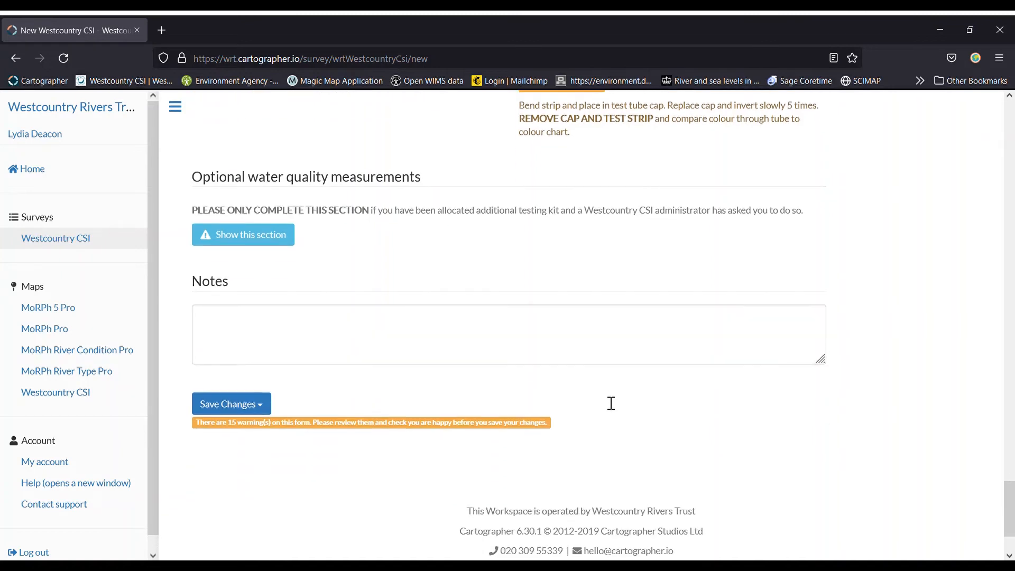
Step: Check the options for saving the survey, and return to the Westcountry CSI survey list without saving it
left_click(260, 398)
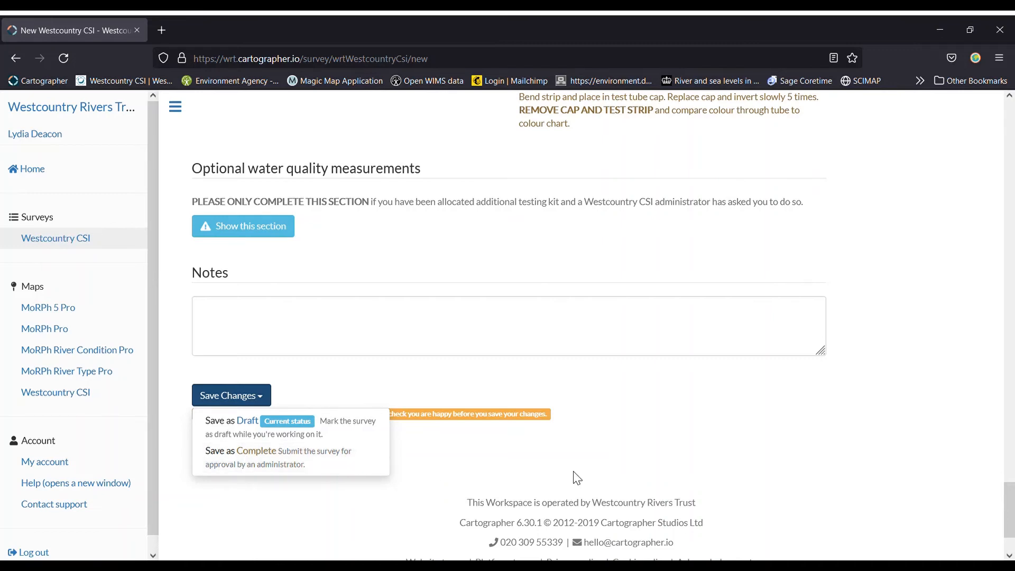
left_click(247, 398)
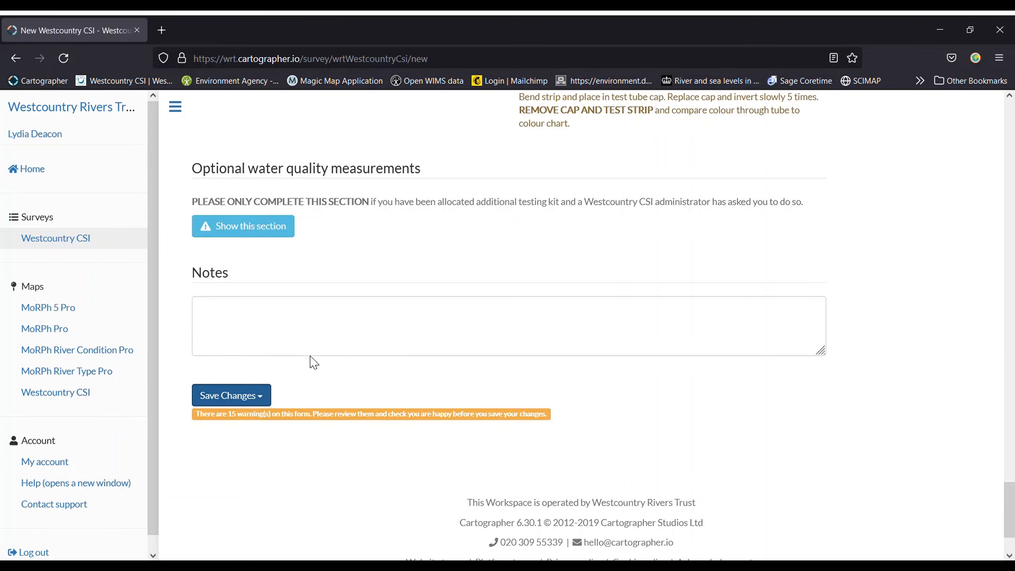
left_click(262, 398)
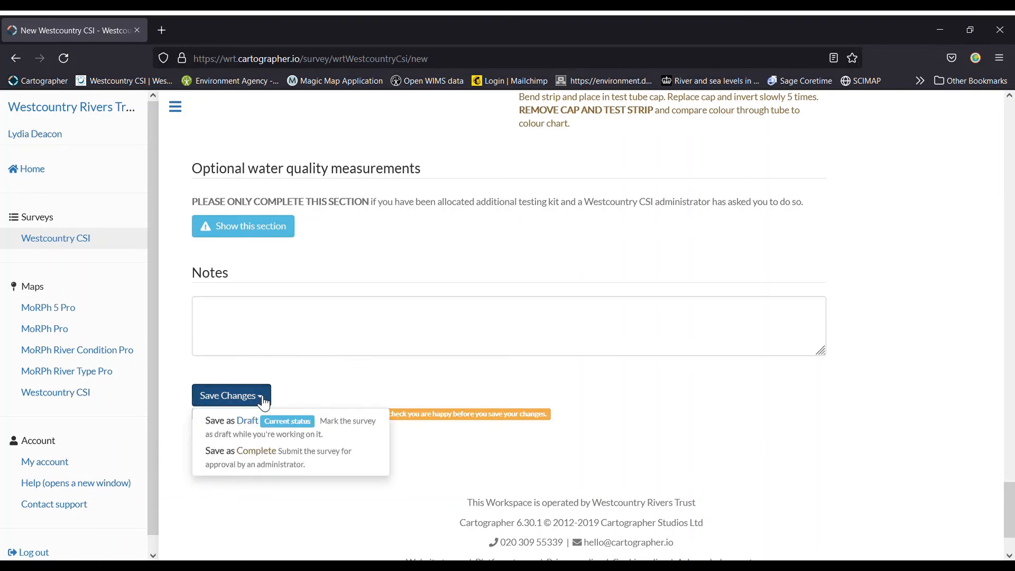
left_click(235, 401)
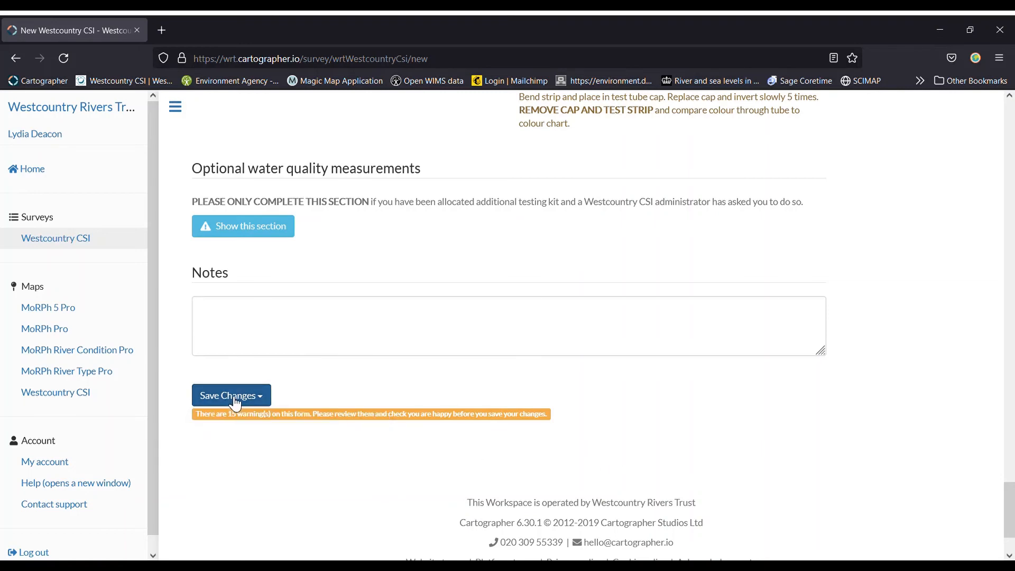
left_click(58, 239)
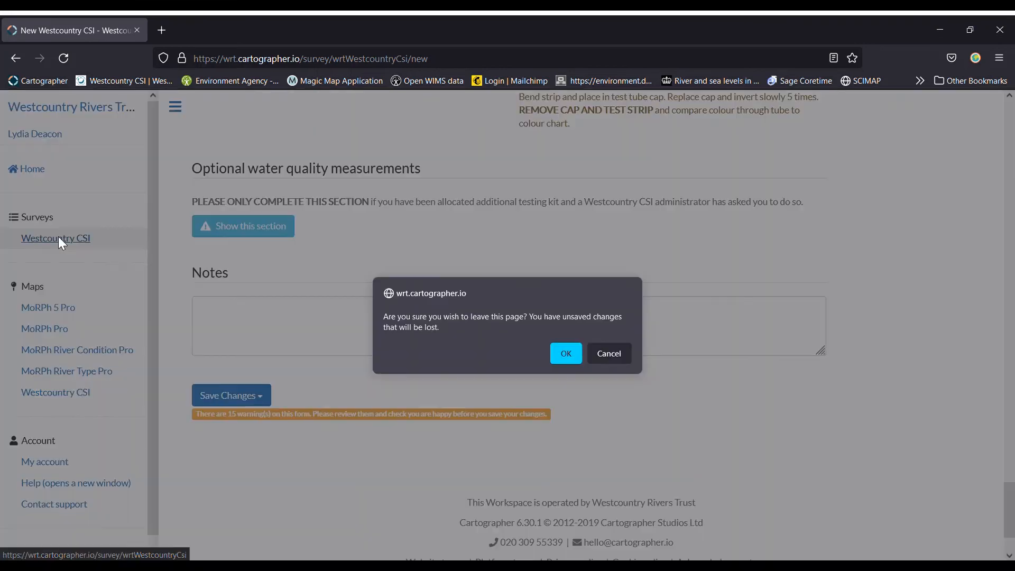
left_click(566, 353)
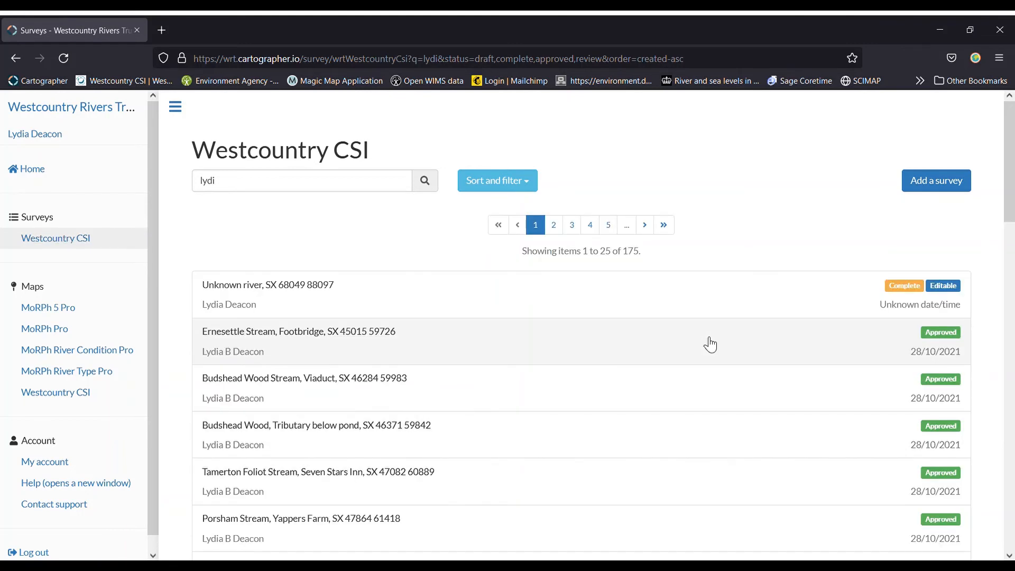
Step: Open the approved Ernesettle Stream, Footbridge survey and copy it as a new survey
left_click(708, 344)
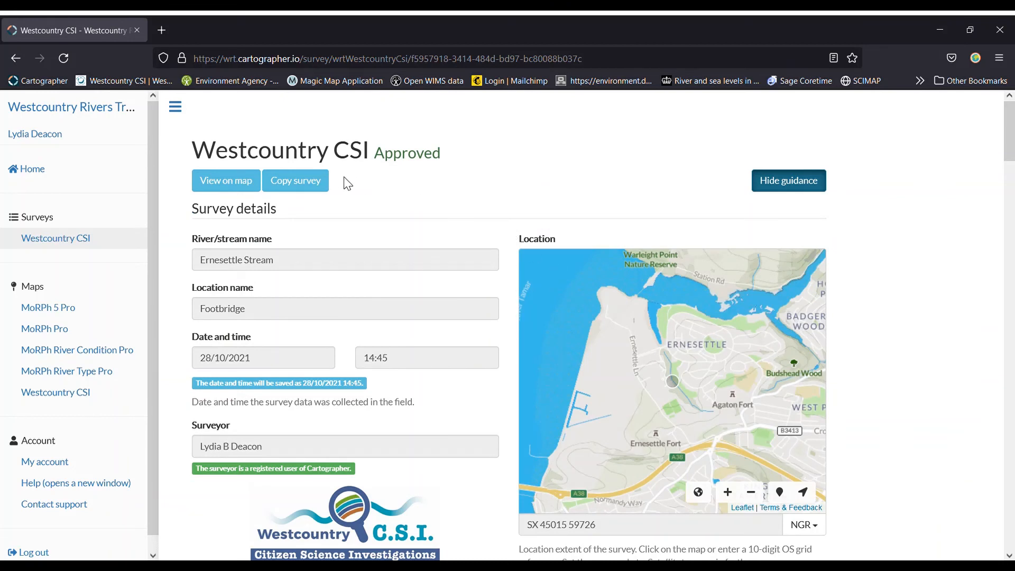
left_click(311, 186)
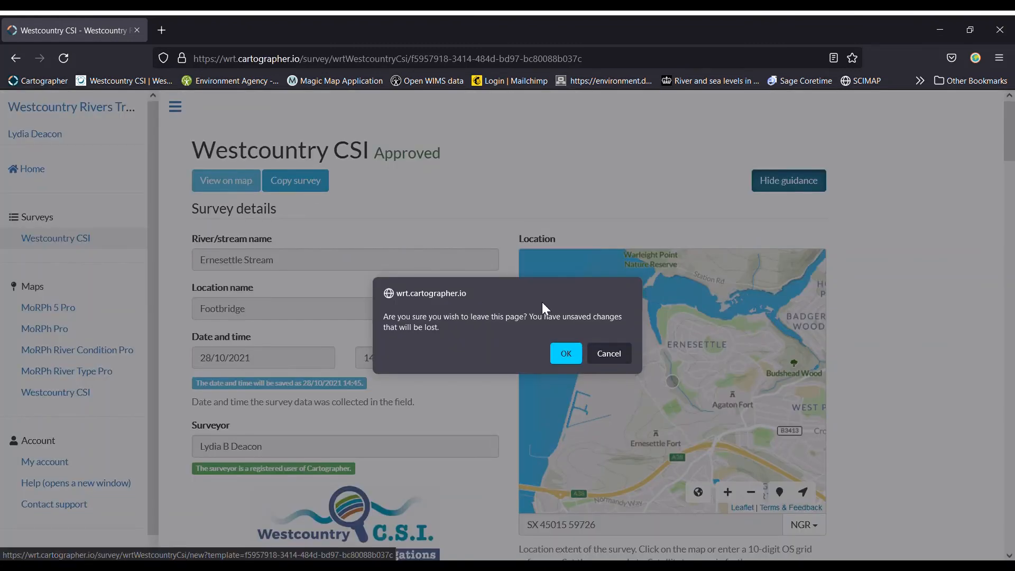
left_click(566, 352)
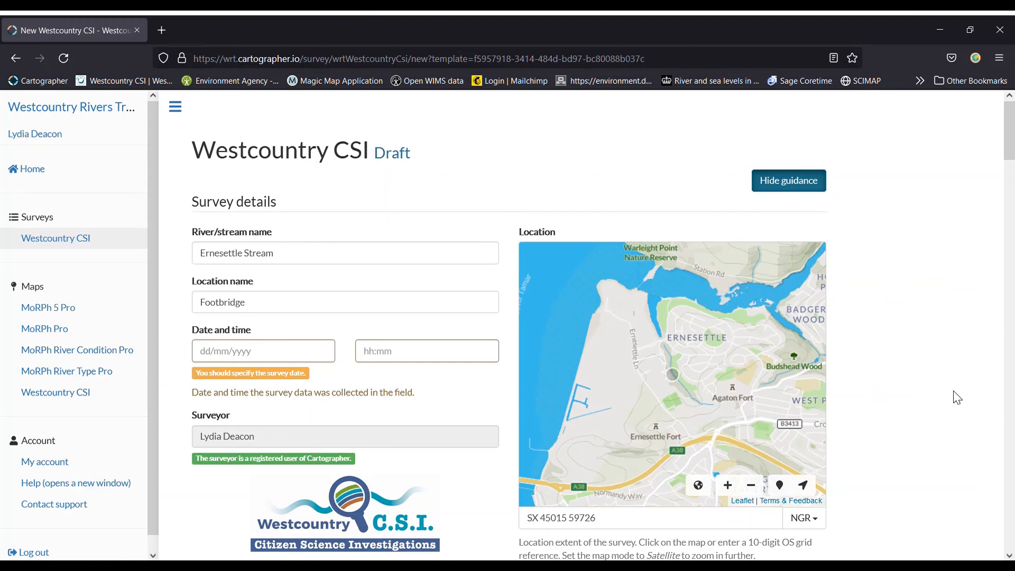
Step: Review the answers carried over into the copied survey, and return to the Westcountry CSI survey list without saving the copy
scroll(937, 395, "down", 1)
scroll(936, 395, "down", 20)
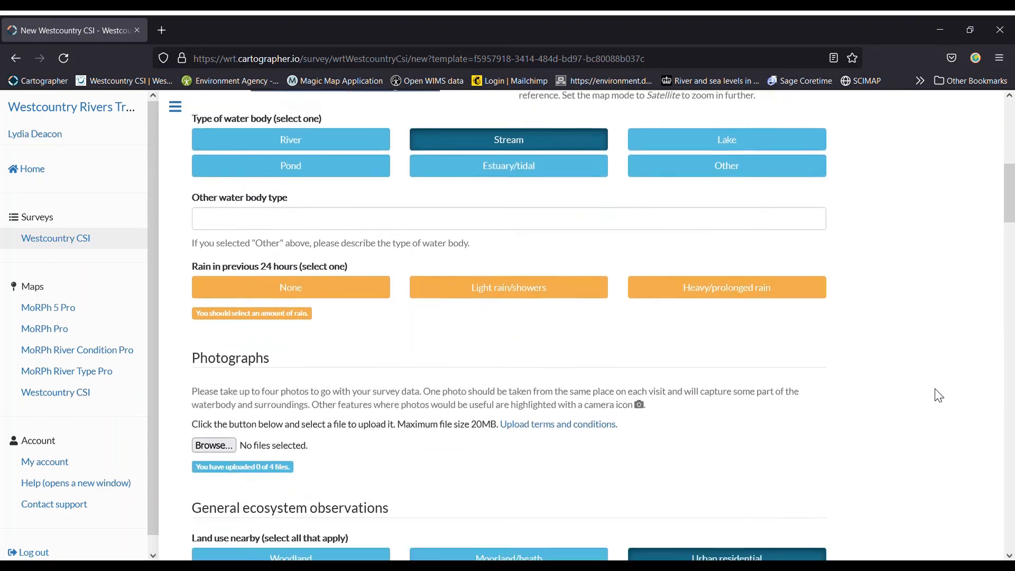
scroll(939, 395, "down", 12)
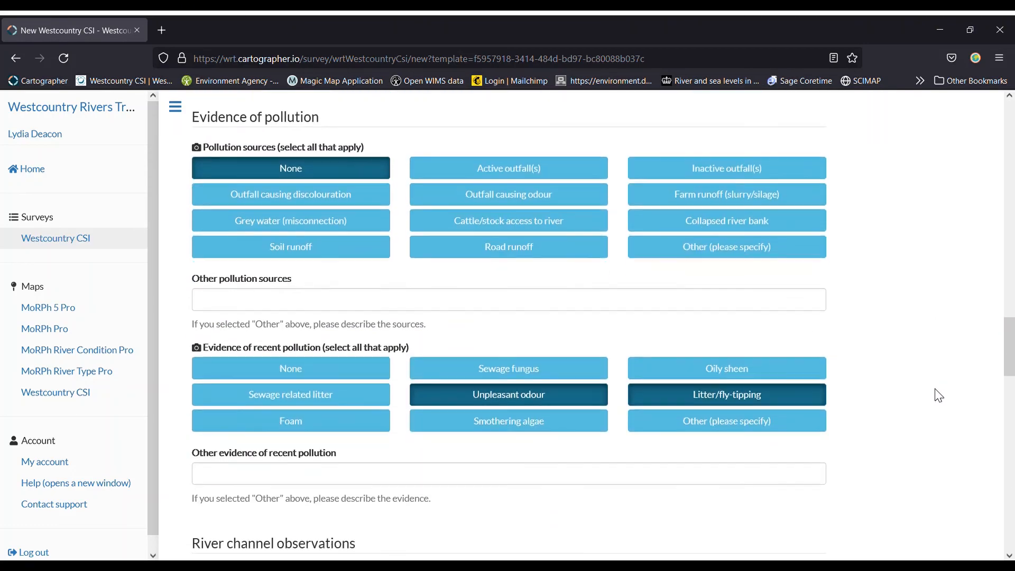
scroll(940, 396, "down", 9)
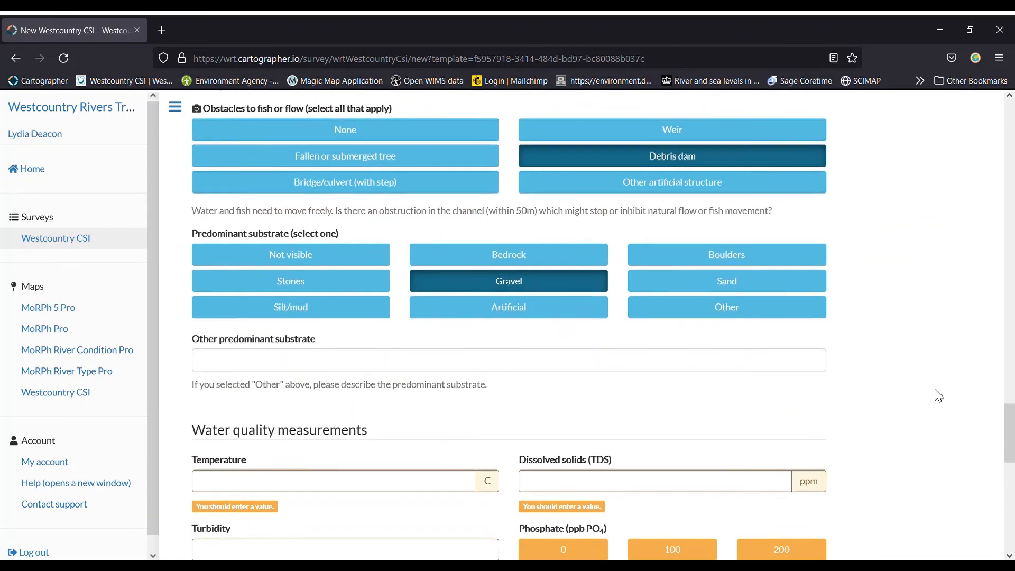
scroll(939, 395, "up", 20)
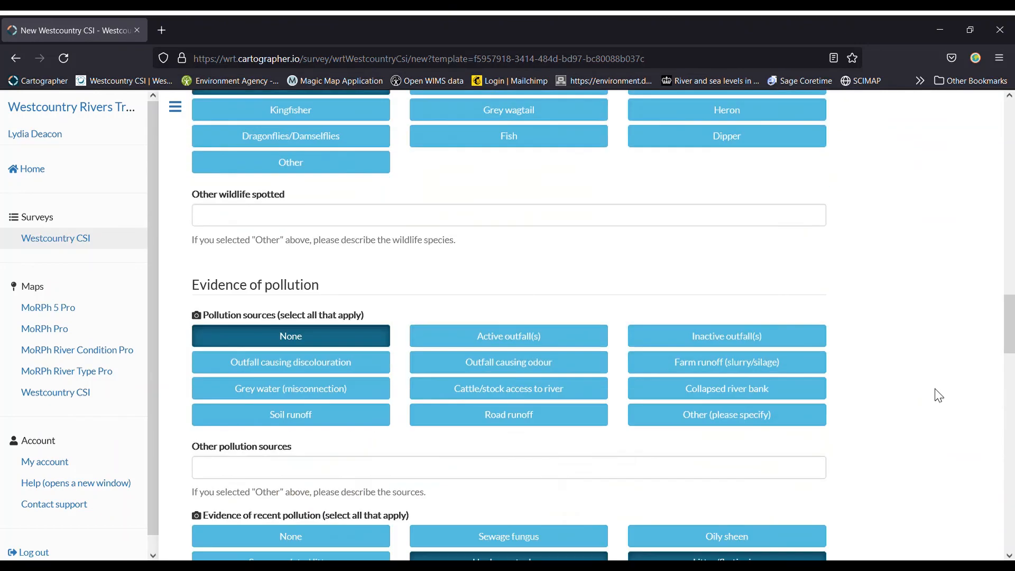
scroll(938, 394, "up", 6)
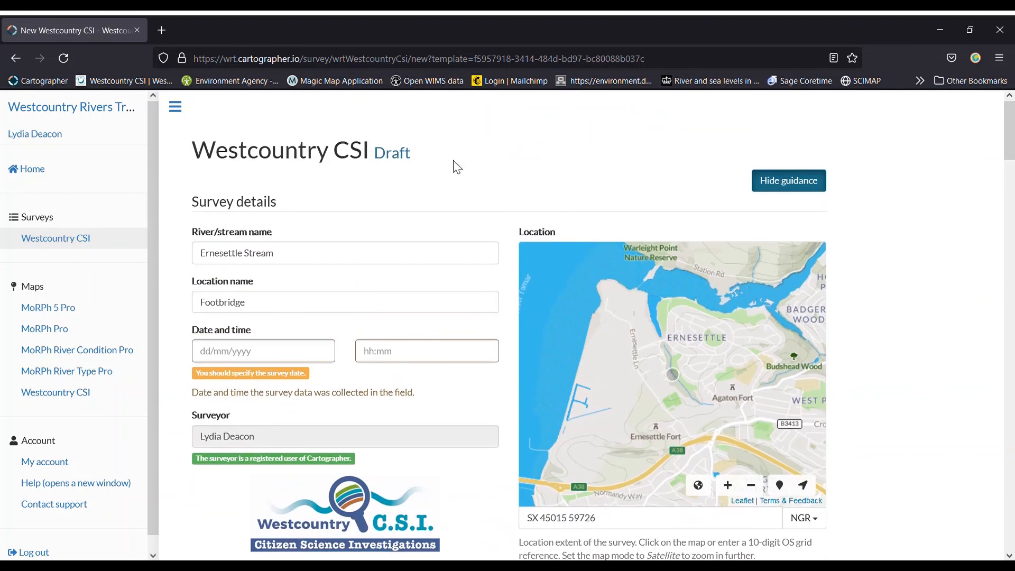
left_click(86, 242)
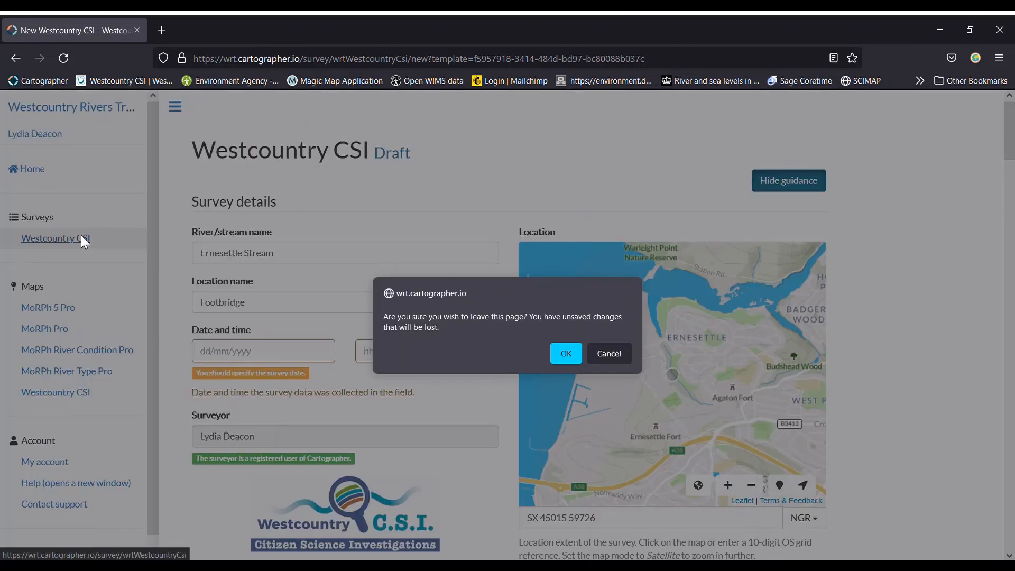
left_click(570, 354)
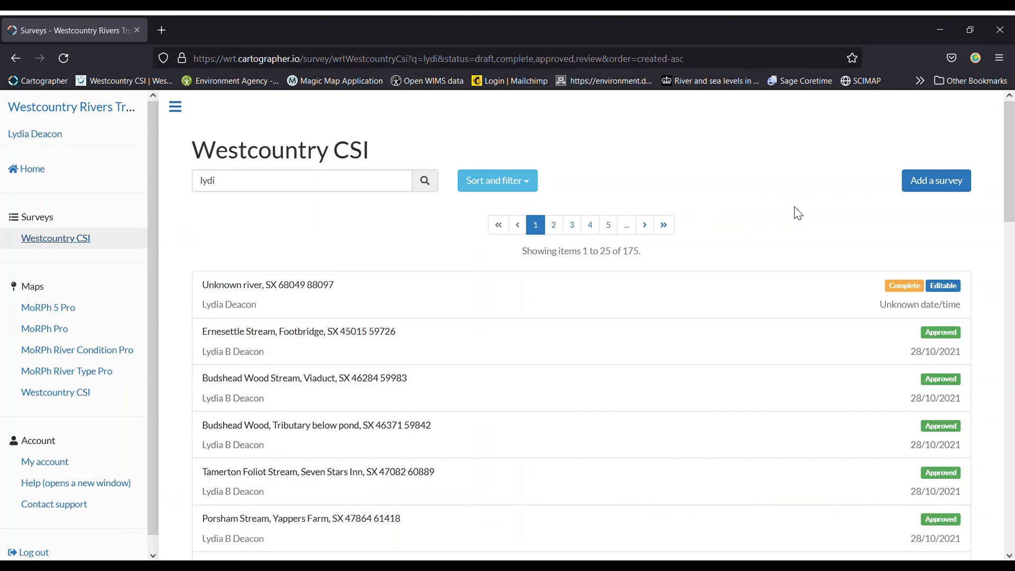